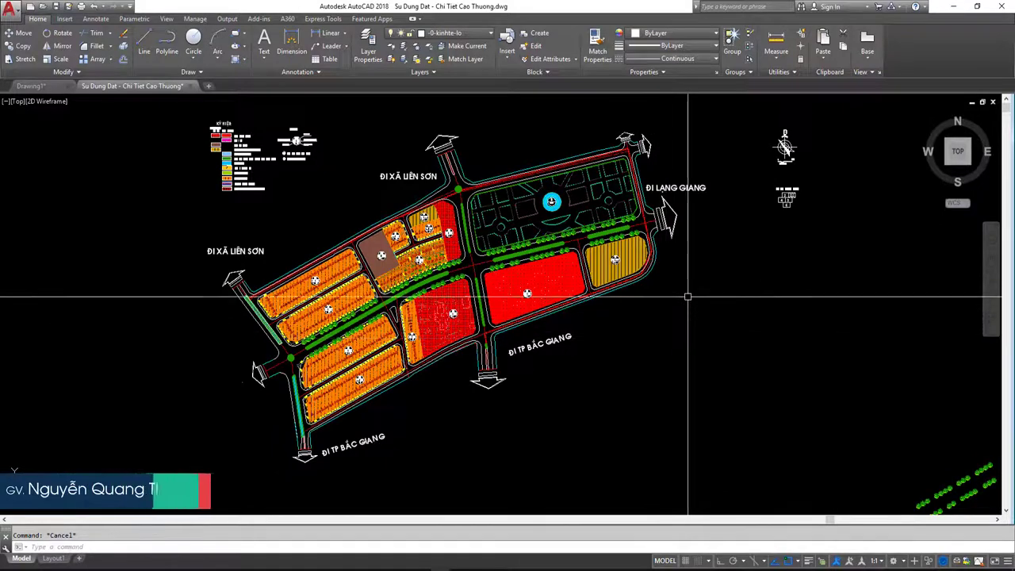
Step: Zoom to the yellow hatched plot east of the red block and select its hatch for editing
middle_click_drag(687, 297, 635, 319)
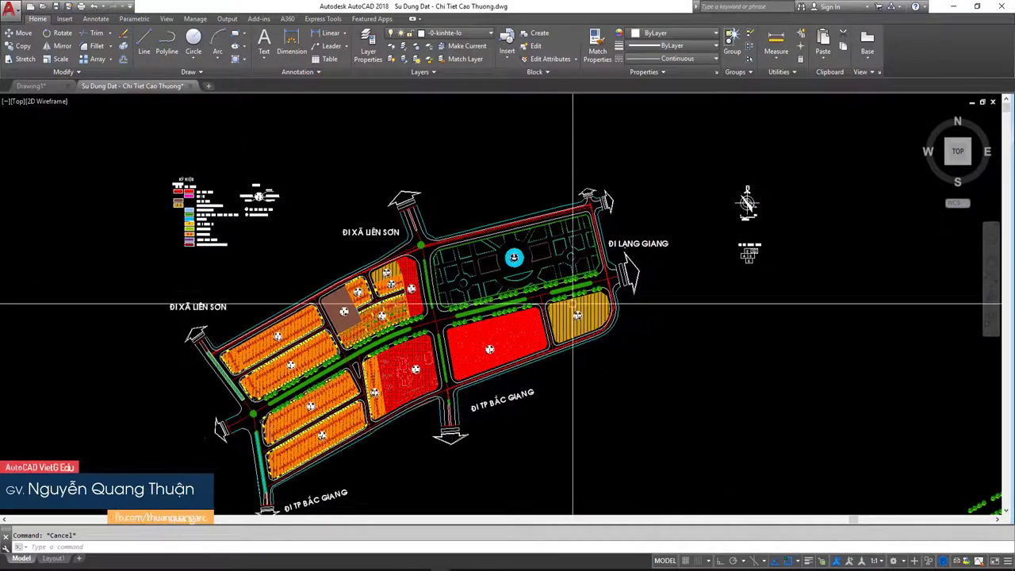
scroll(572, 304, "up", 5)
left_click(592, 322)
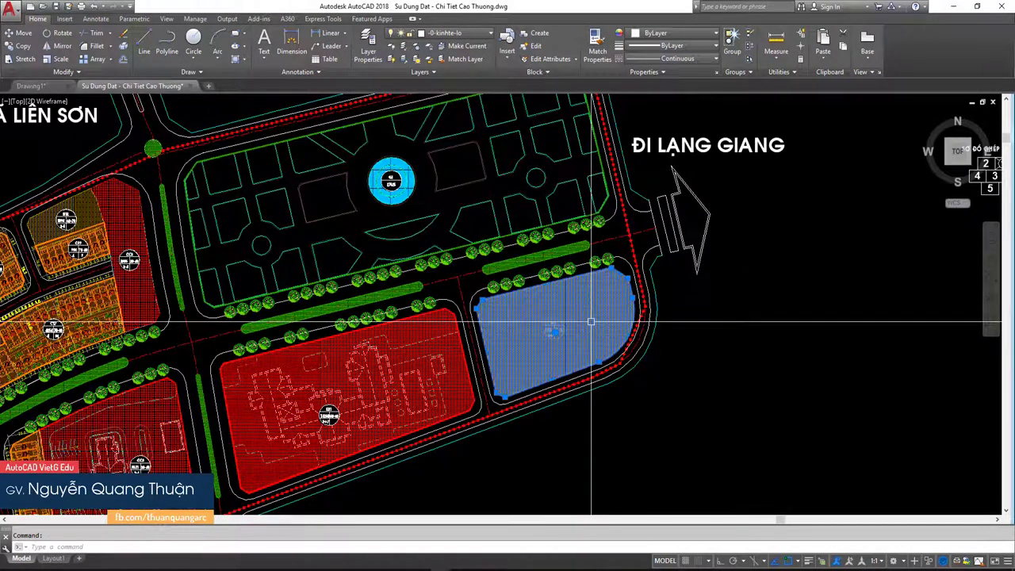
scroll(591, 315, "up", 2)
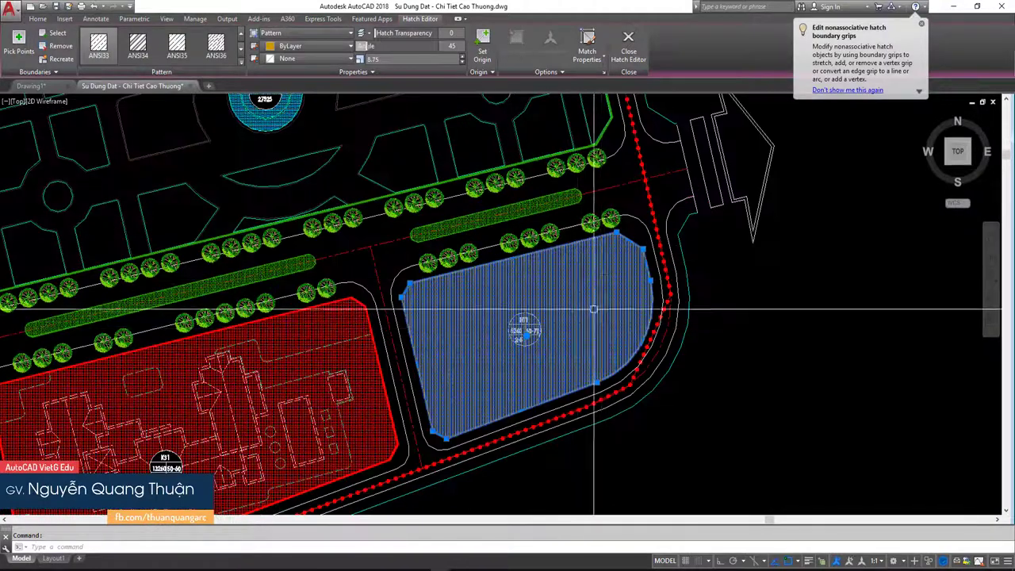
Step: Copy the yellow hatch with CO into empty space beside the site plan
type("co")
key("Return")
left_click(555, 325)
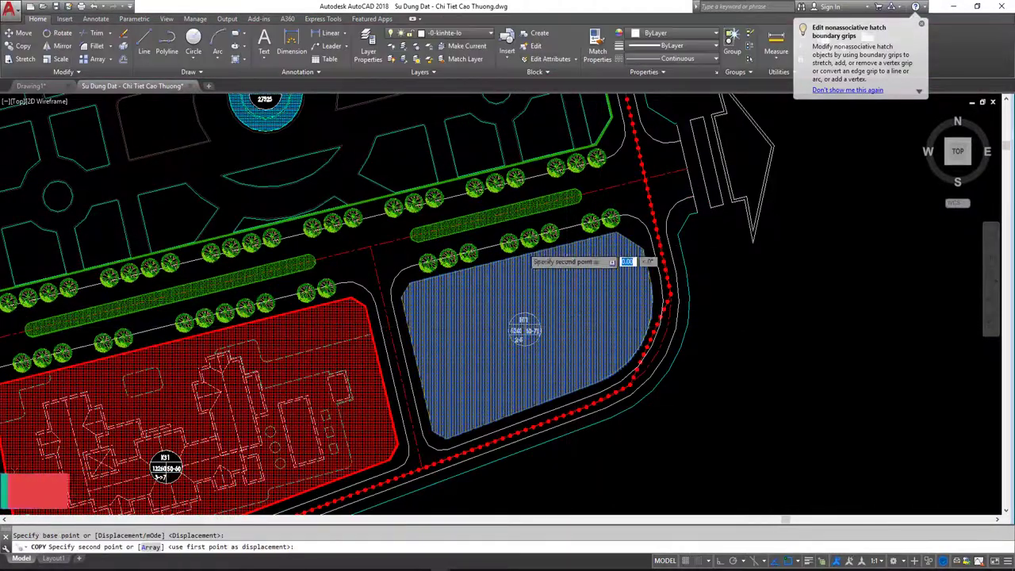
scroll(543, 349, "down", 3)
scroll(544, 349, "down", 3)
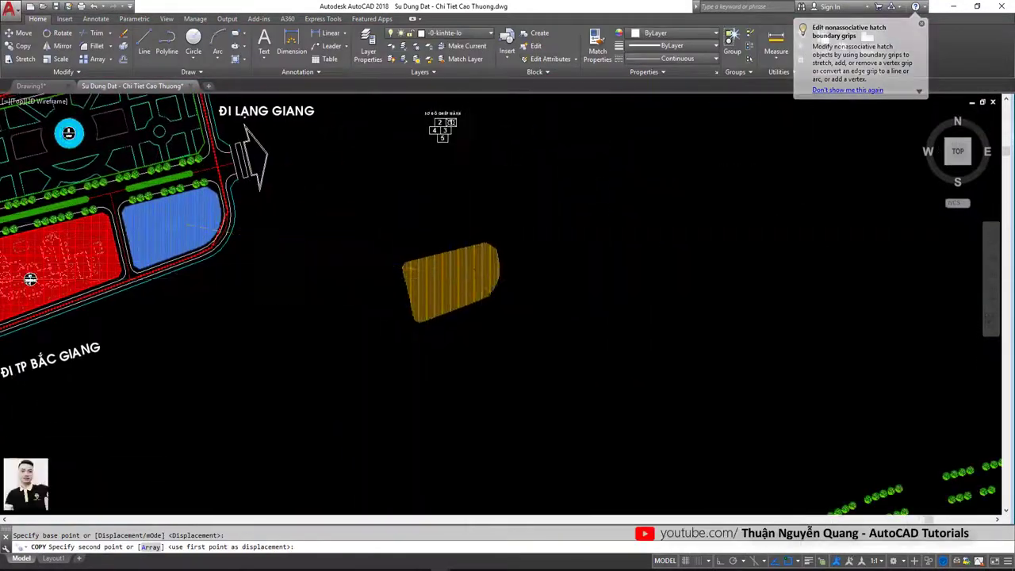
left_click(174, 254)
key("Escape")
Step: Check the copied hatch by selecting it and recentre the view on it, leaving nothing selected
scroll(473, 239, "up", 5)
left_click(510, 213)
left_click(419, 272)
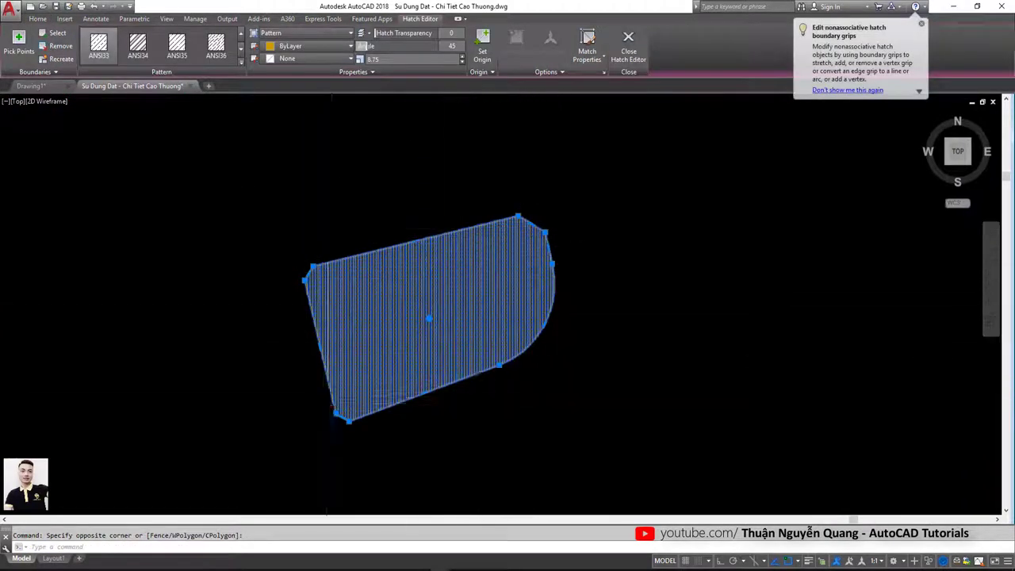
key("Escape")
middle_click_drag(333, 362, 556, 386)
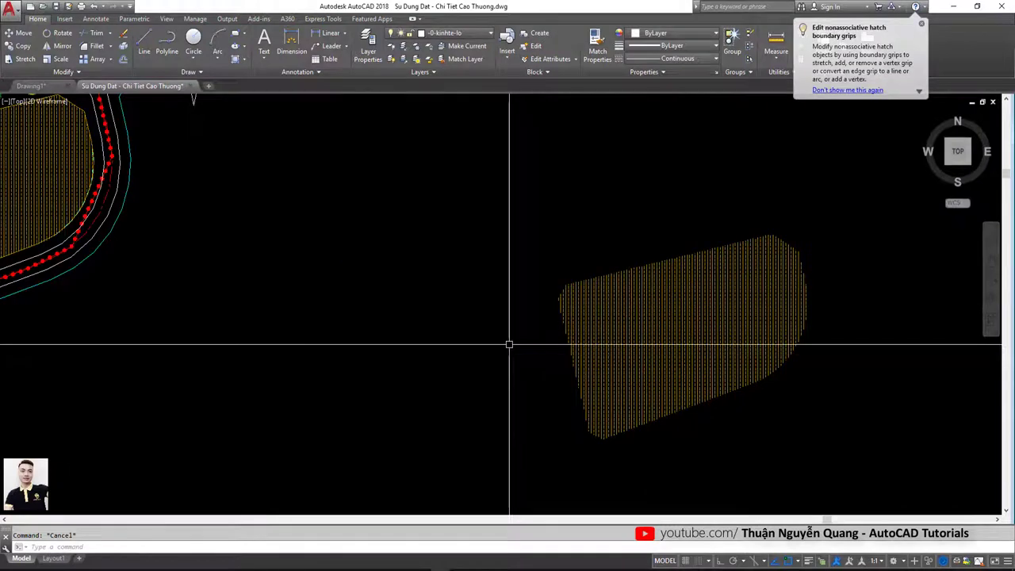
scroll(509, 342, "down", 2)
scroll(668, 306, "up", 4)
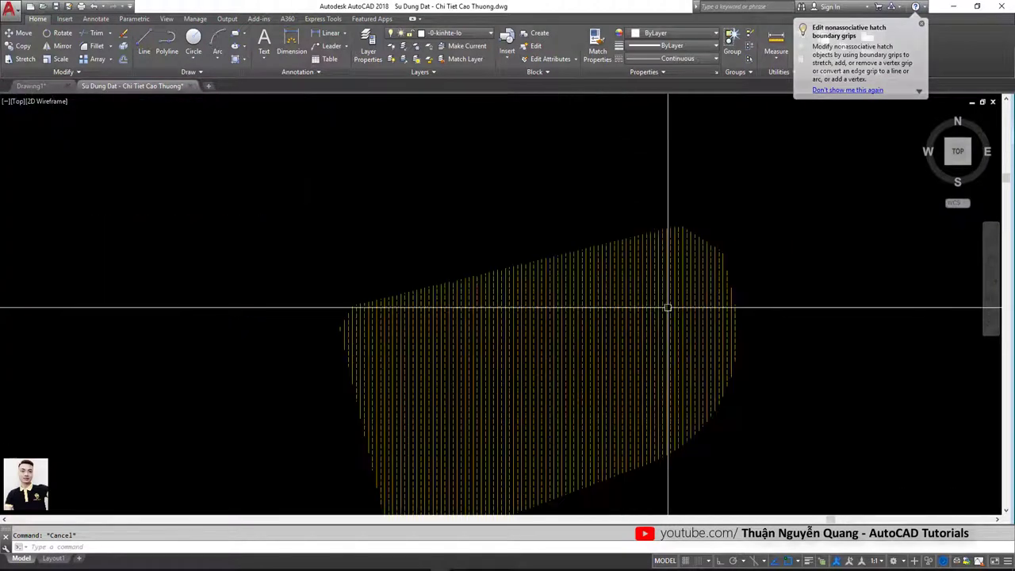
left_click(668, 294)
key("Escape")
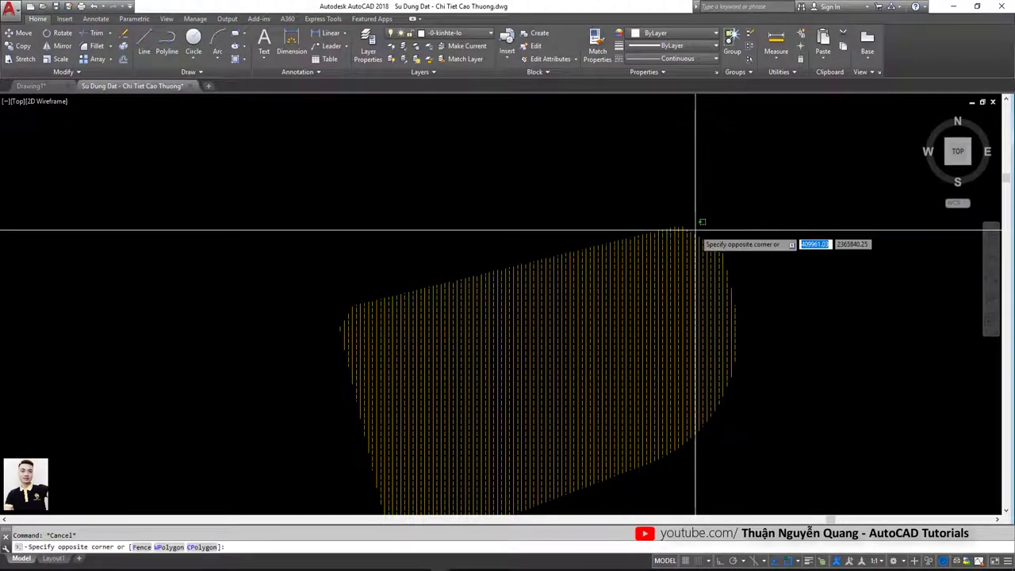
key("Escape")
key("Return")
scroll(692, 214, "up", 3)
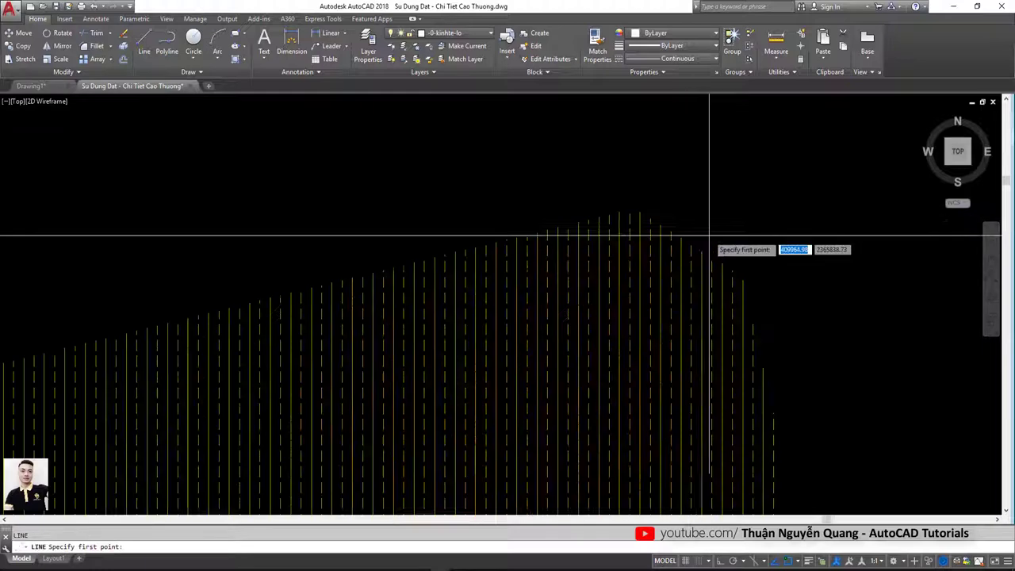
left_click(639, 213)
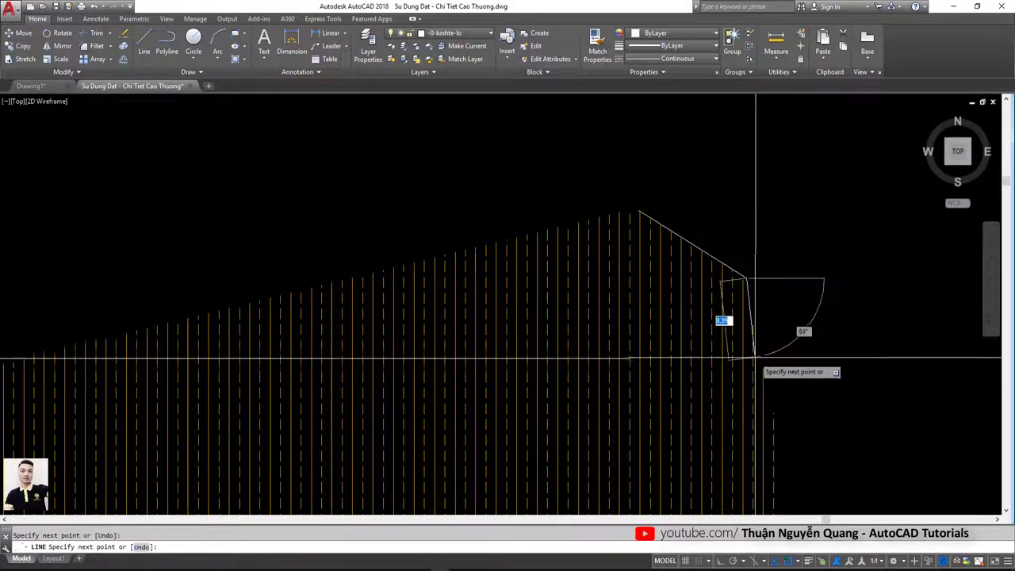
left_click(745, 278)
key("Escape")
left_click(738, 272)
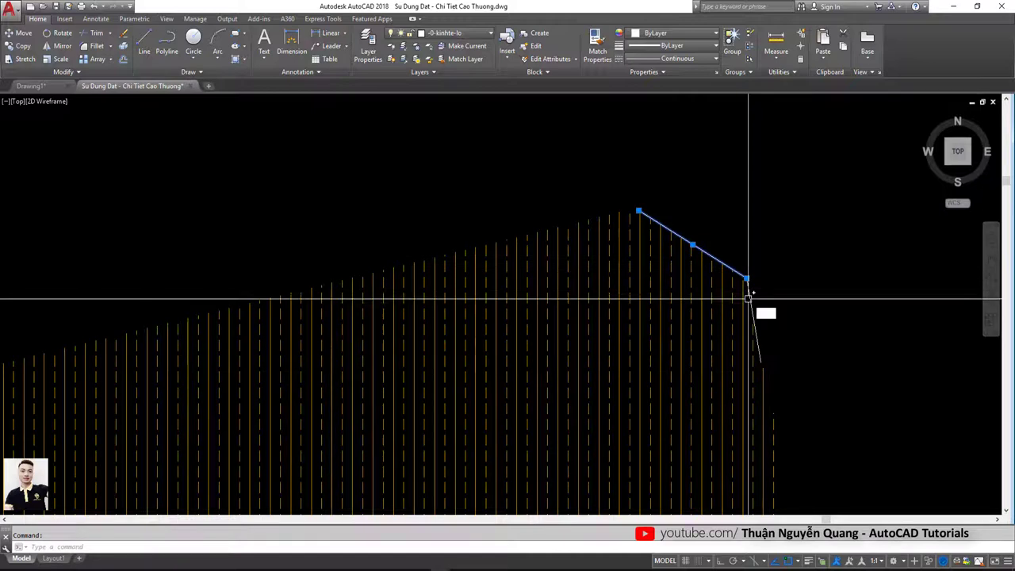
key("Escape")
left_click(752, 306)
key("Delete")
scroll(703, 260, "down", 5)
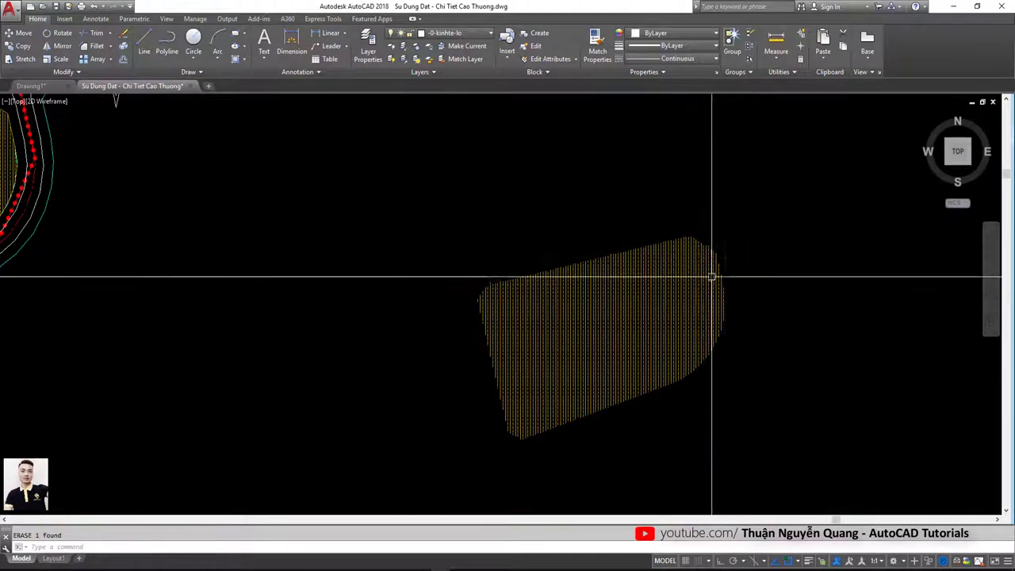
scroll(713, 274, "up", 2)
scroll(700, 259, "up", 4)
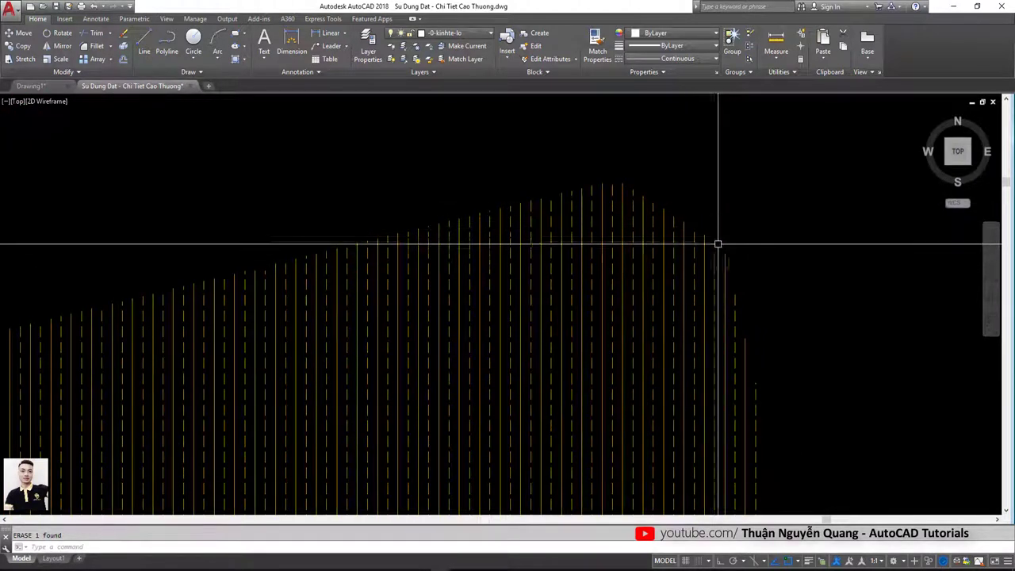
scroll(707, 254, "down", 5)
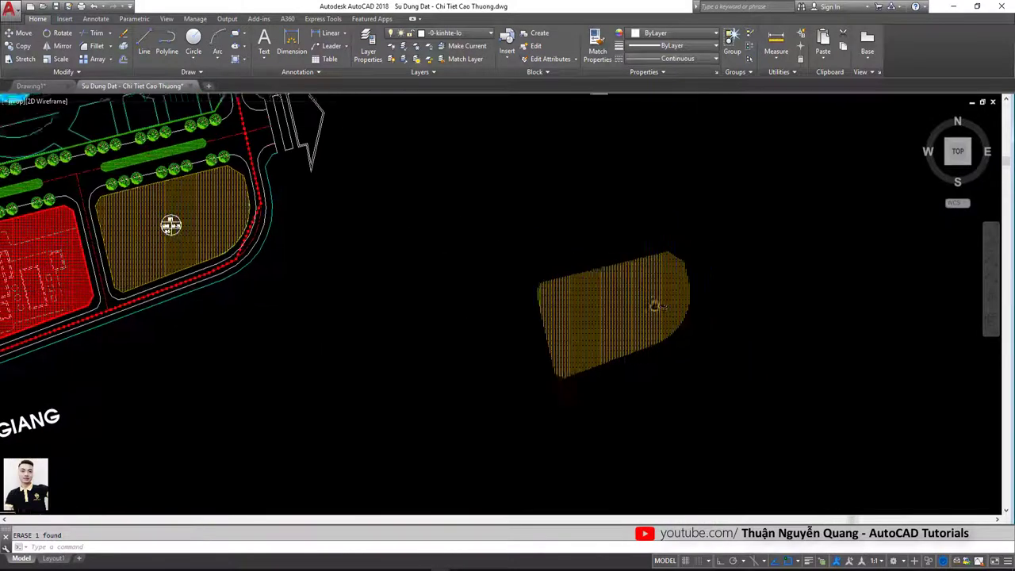
scroll(630, 288, "up", 2)
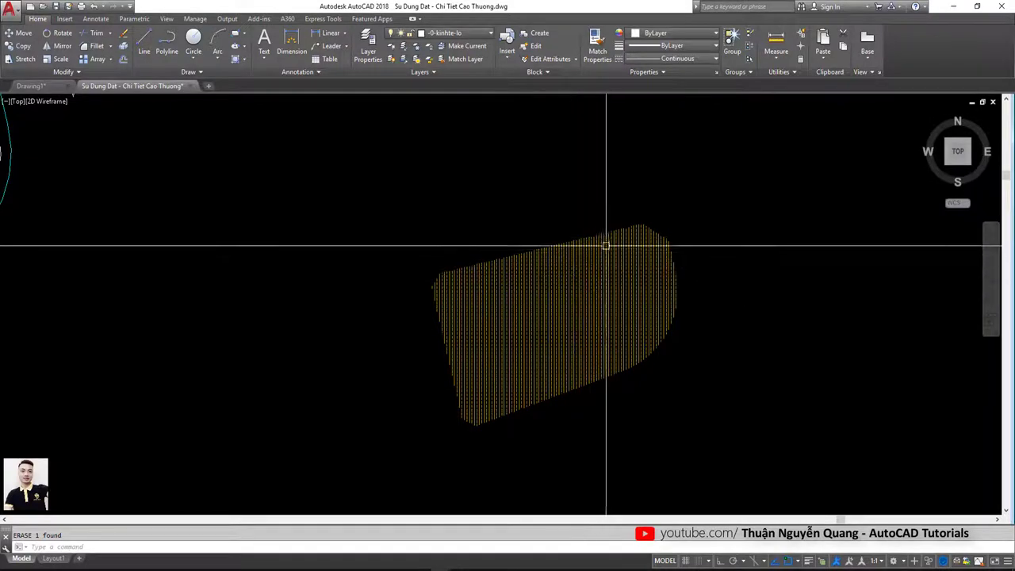
Step: Open Hatch Edit for the copied ANSI33 hatch (angle 45, scale 8.75) from its right-click menu
left_click(605, 281)
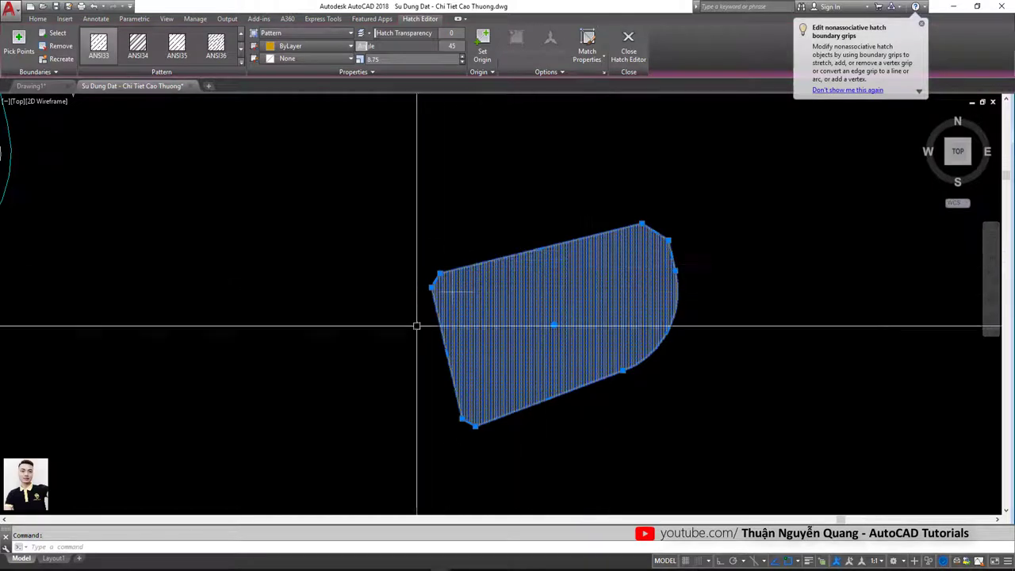
right_click(597, 277)
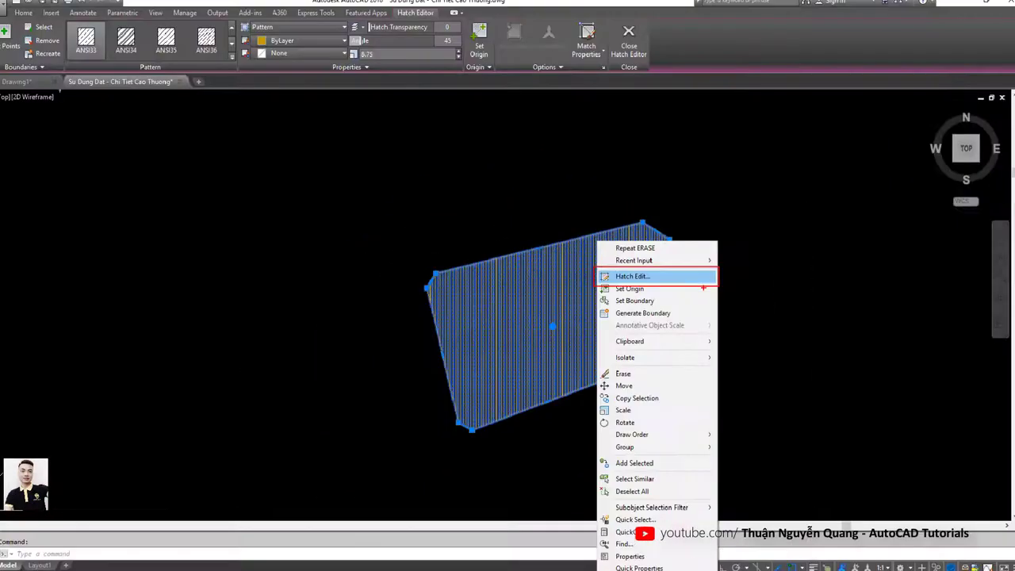
left_click(633, 276)
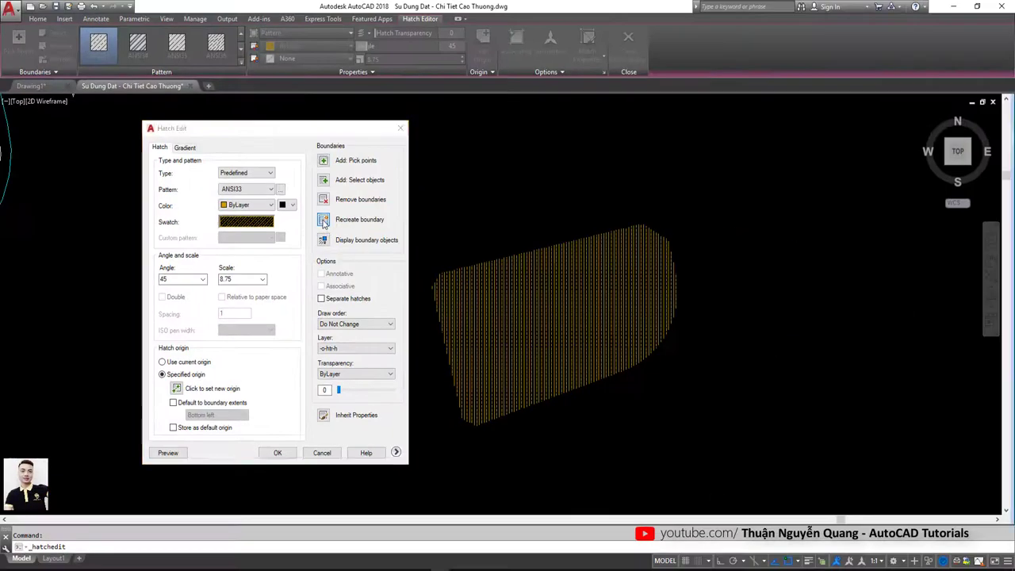
Step: Recreate the copied hatch's boundary as a polyline associated with the hatch and confirm
left_click(324, 221)
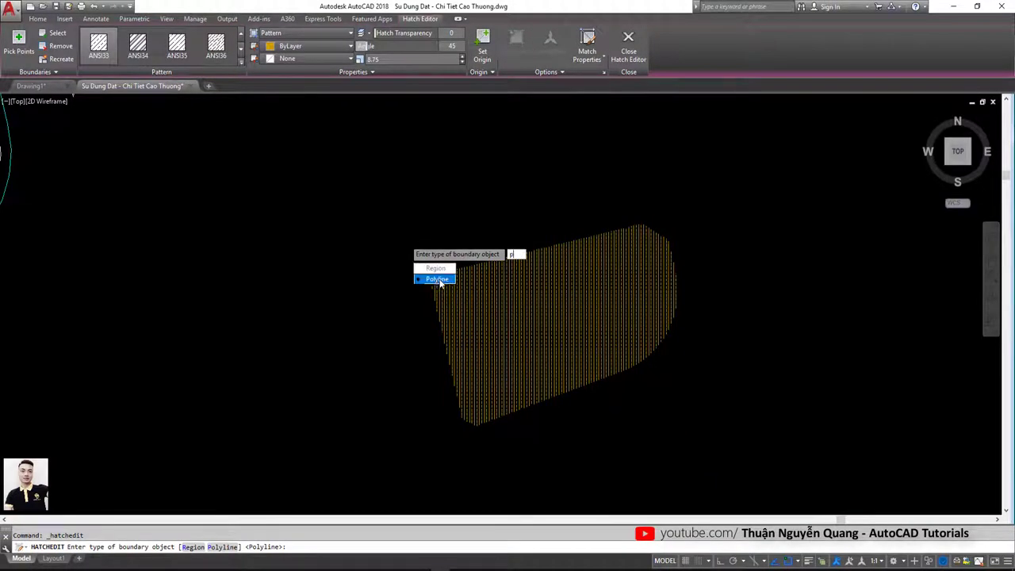
type("P")
key("Return")
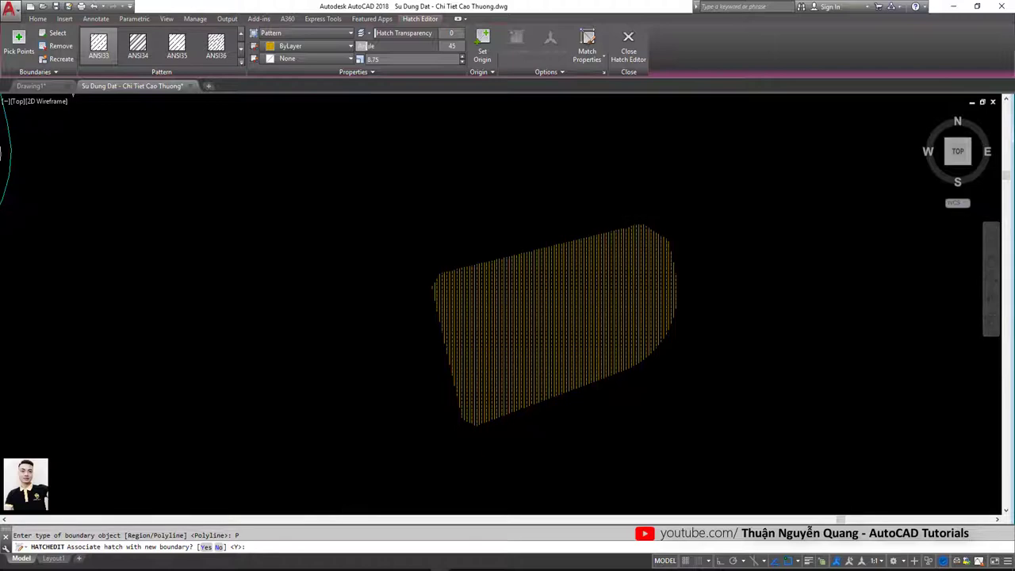
type("y")
key("Return")
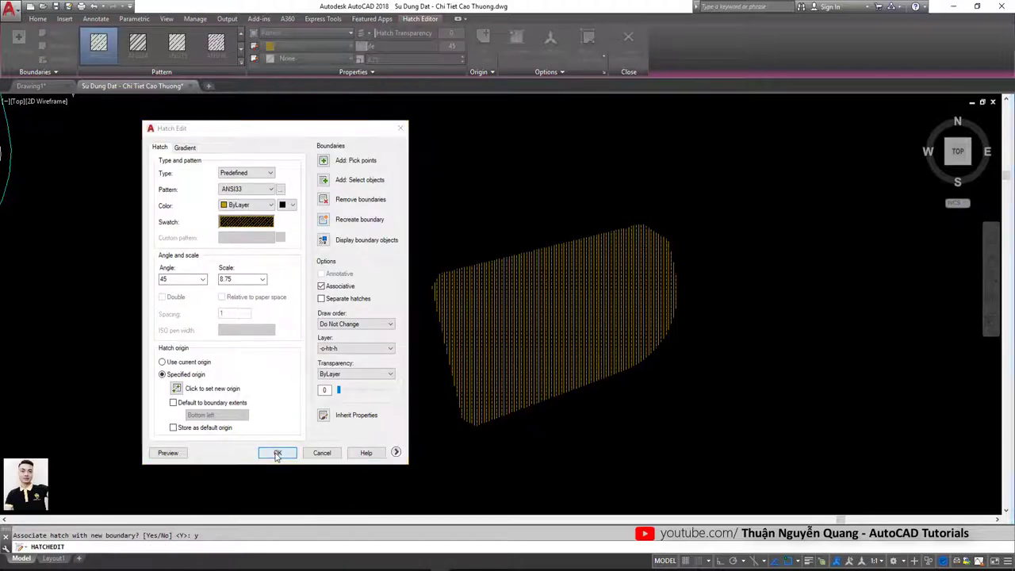
left_click(277, 453)
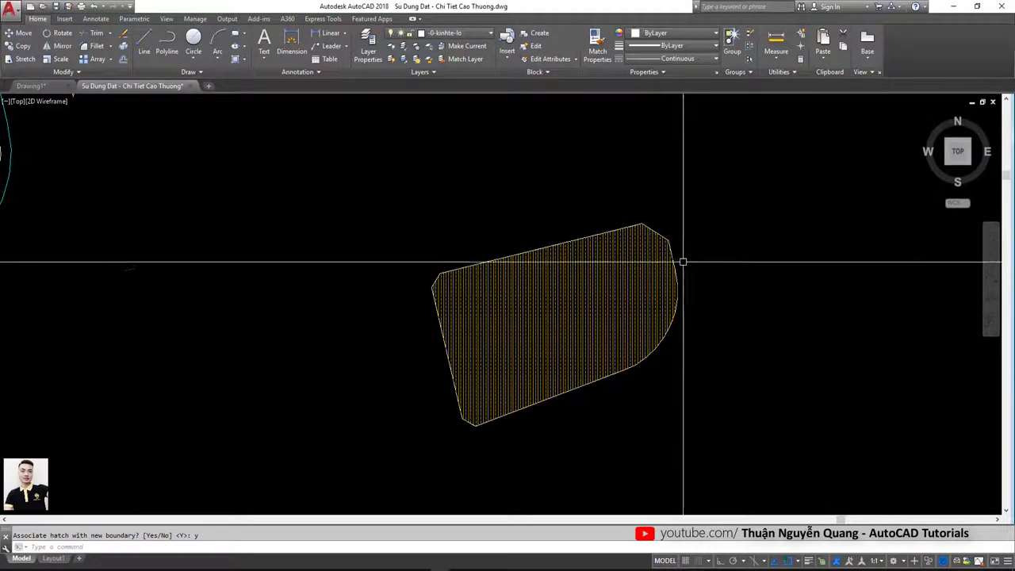
scroll(683, 261, "up", 4)
left_click(661, 251)
scroll(516, 177, "down", 2)
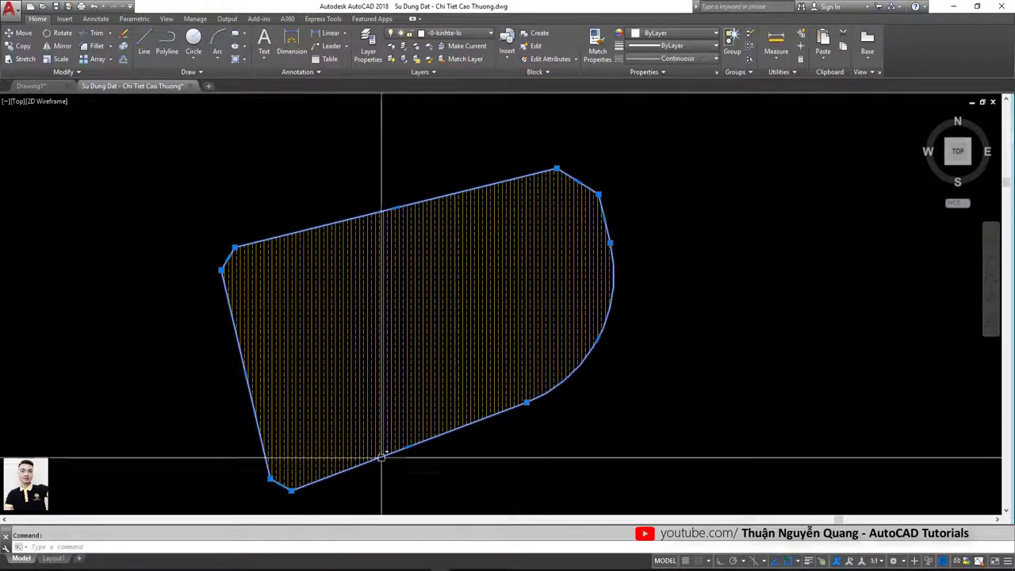
scroll(505, 282, "down", 3)
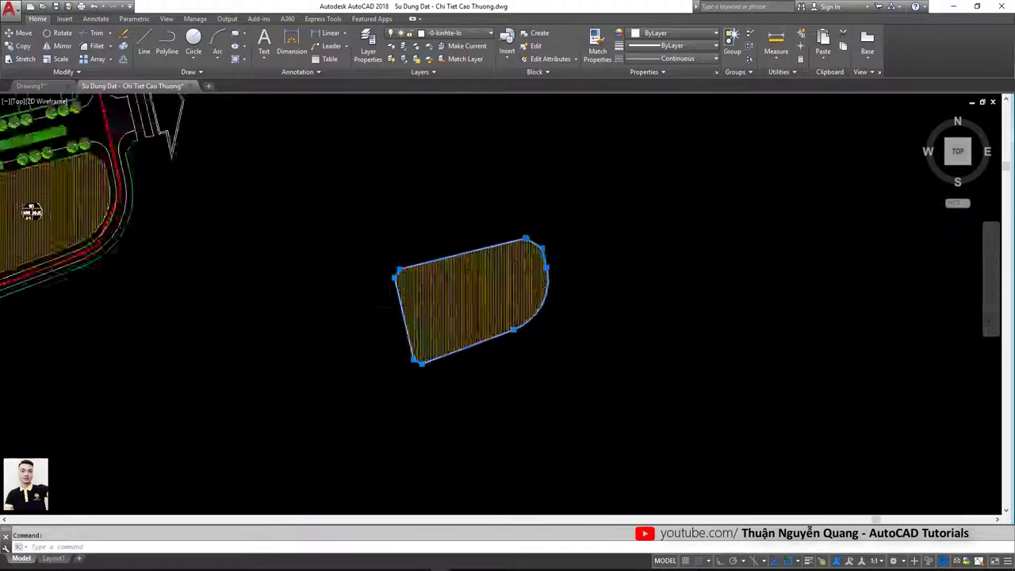
scroll(508, 278, "down", 2)
scroll(526, 271, "up", 2)
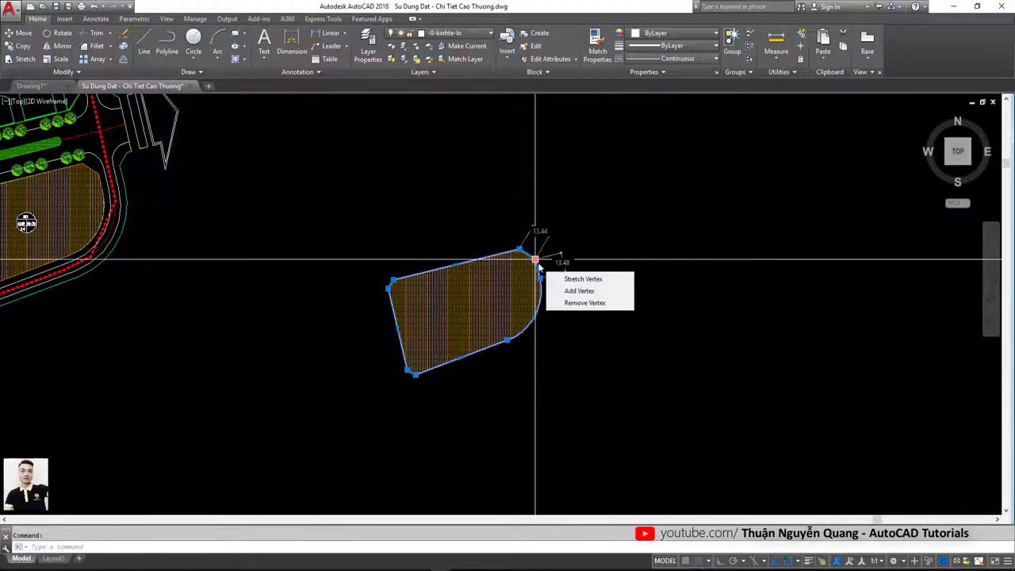
scroll(519, 237, "up", 4)
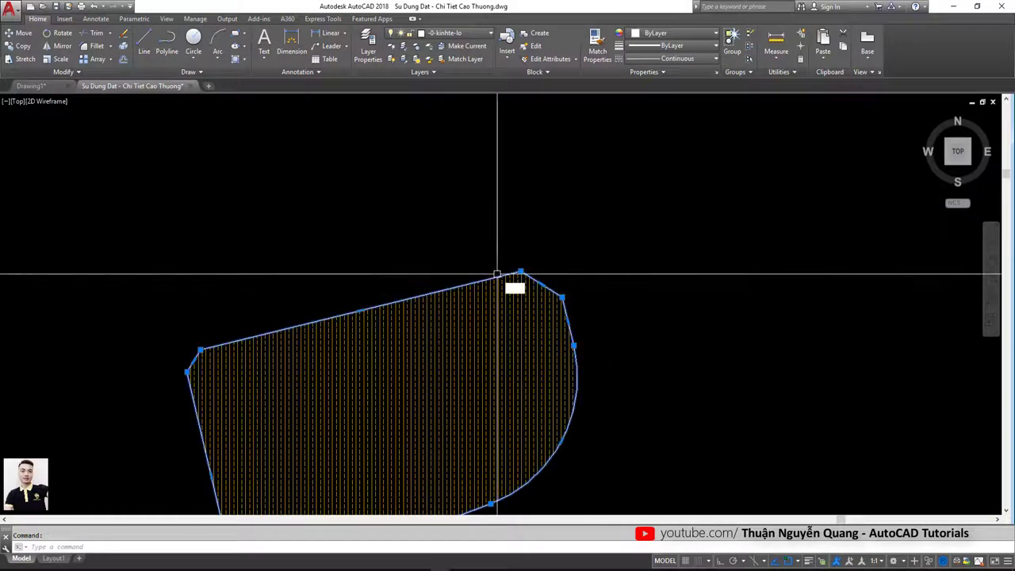
middle_click_drag(492, 294, 554, 237)
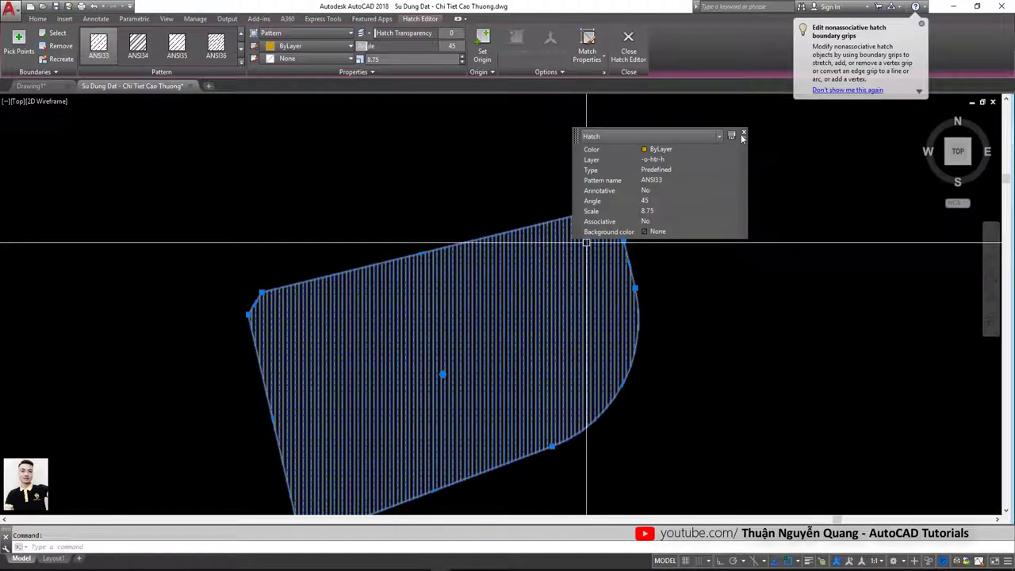
left_click(743, 138)
middle_click_drag(396, 235, 452, 194)
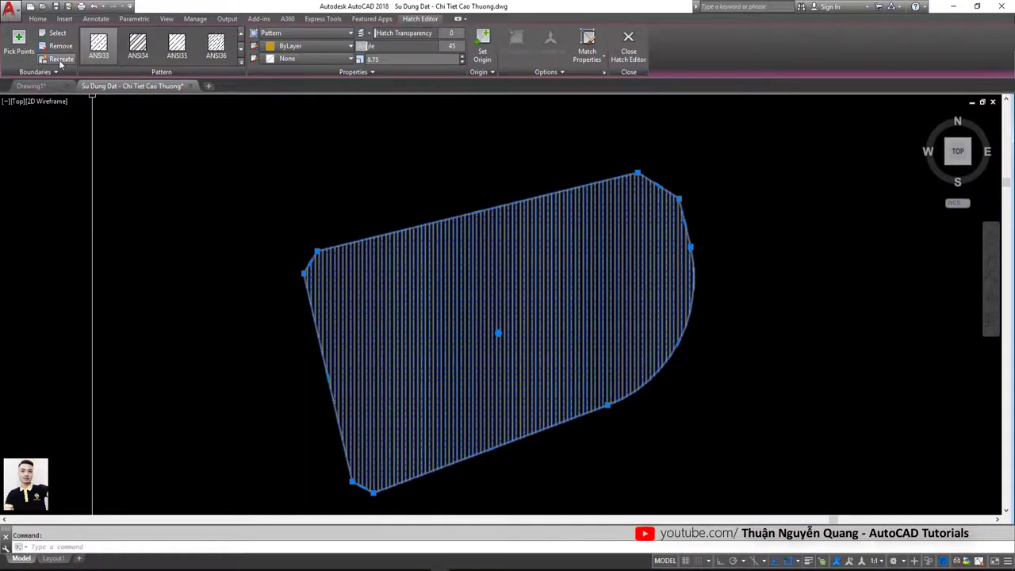
Step: Recreate the hatch boundary from Hatch Editor as an associated polyline
left_click(61, 61)
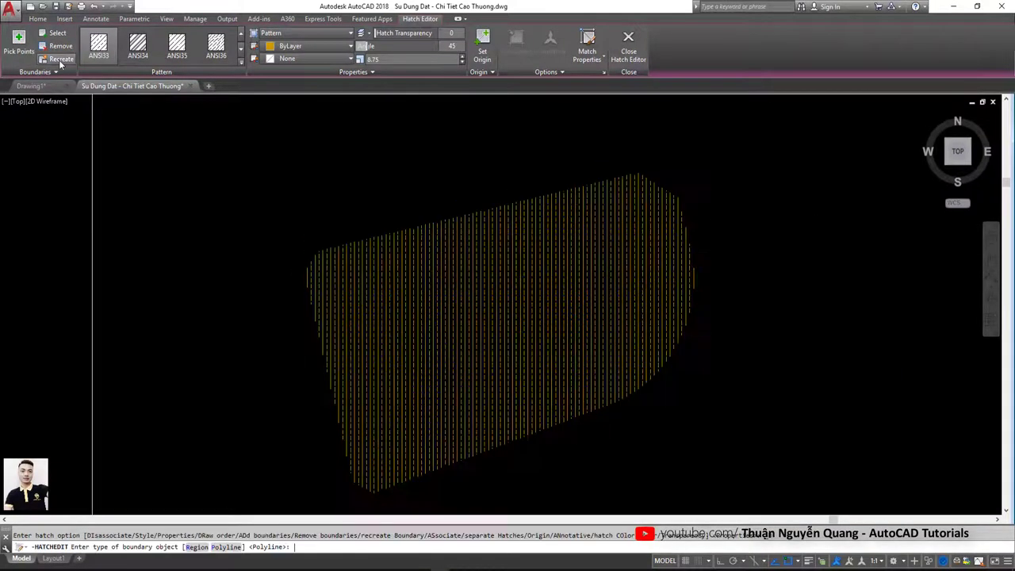
left_click(420, 299)
type("P")
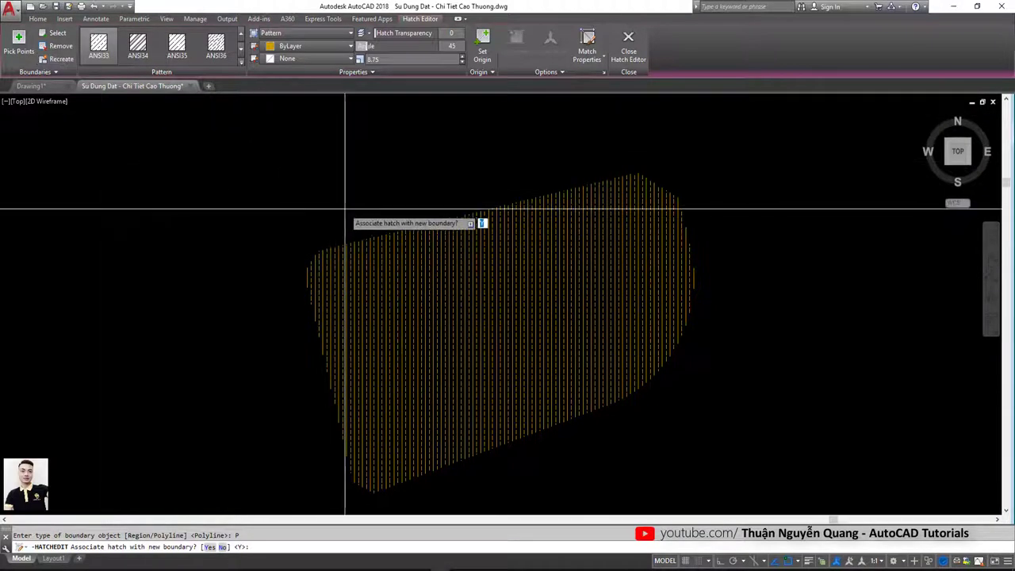
key("Return")
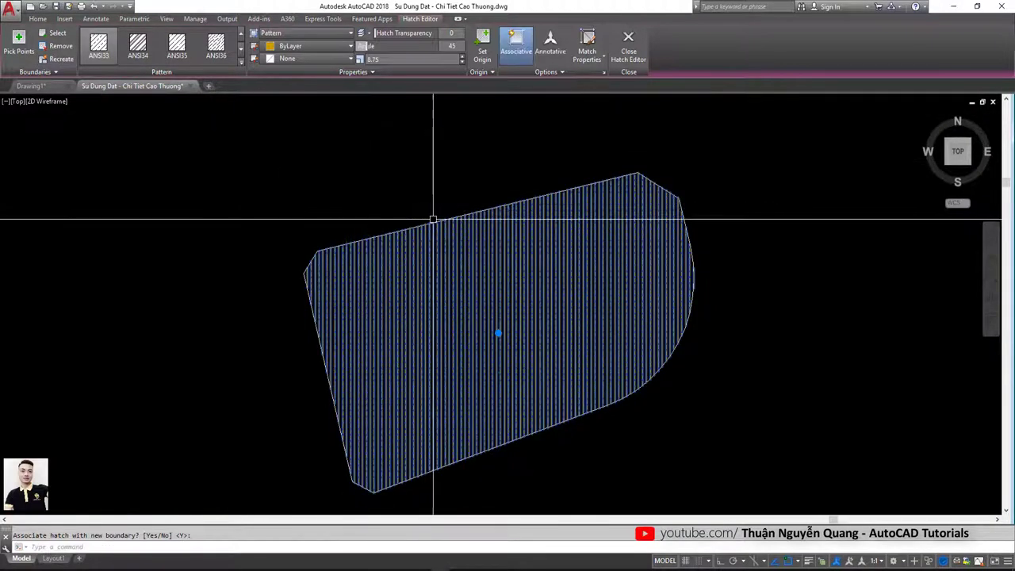
key("Escape")
left_click(436, 224)
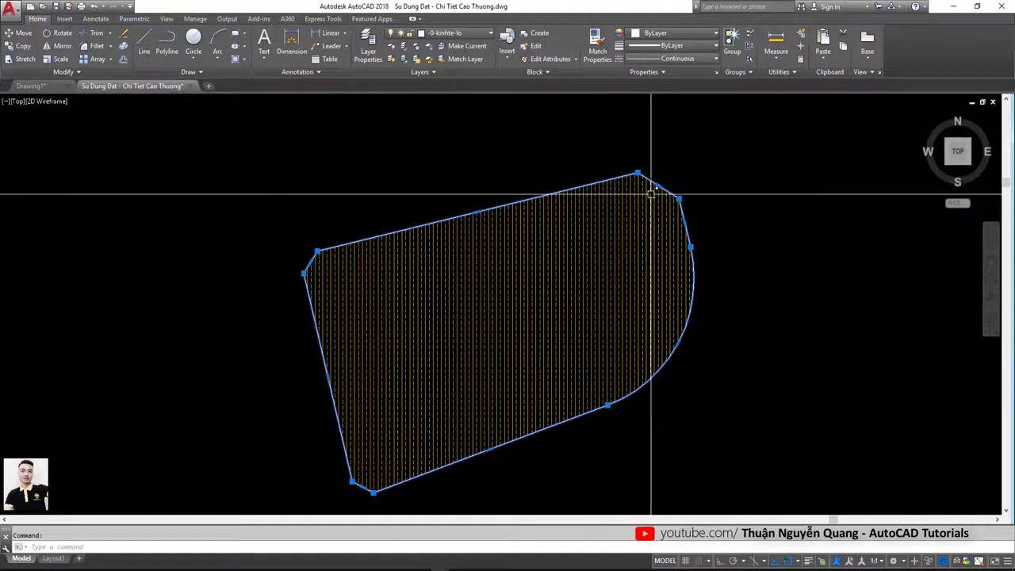
Step: Reselect the hatch to inspect its new boundary on layer -0-kinhte-lo
key("Escape")
left_click(563, 191)
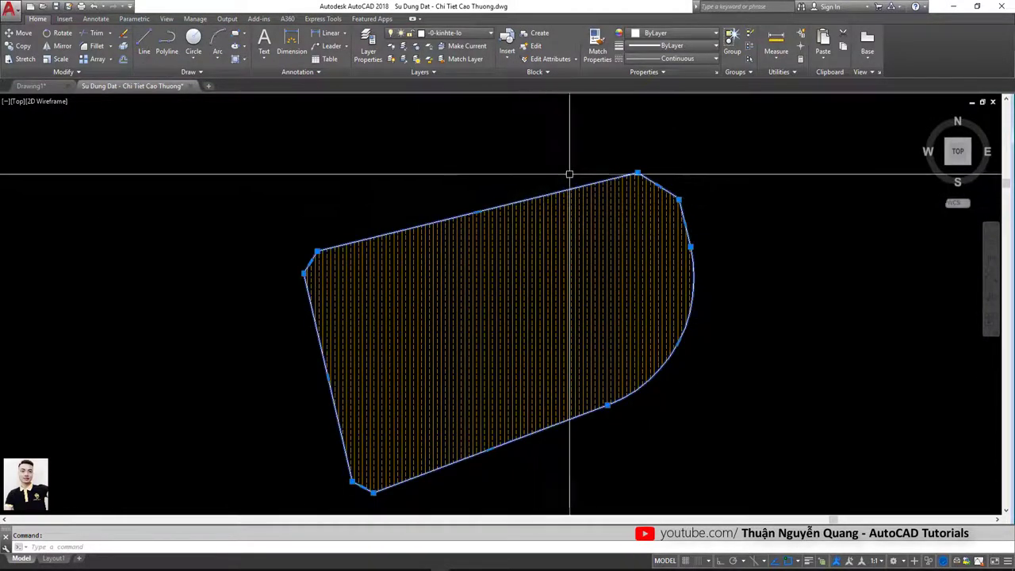
key("Escape")
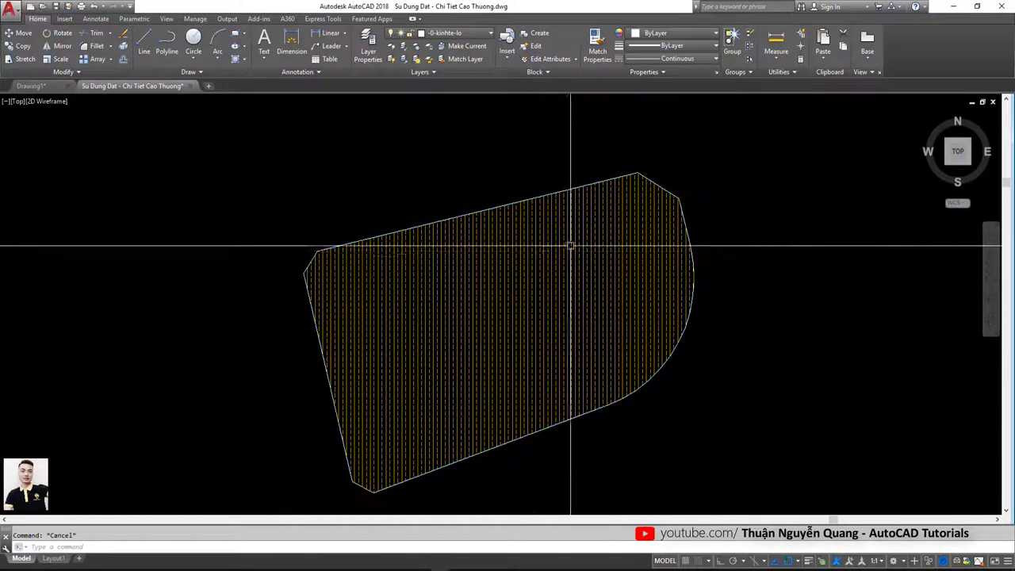
left_click(492, 208)
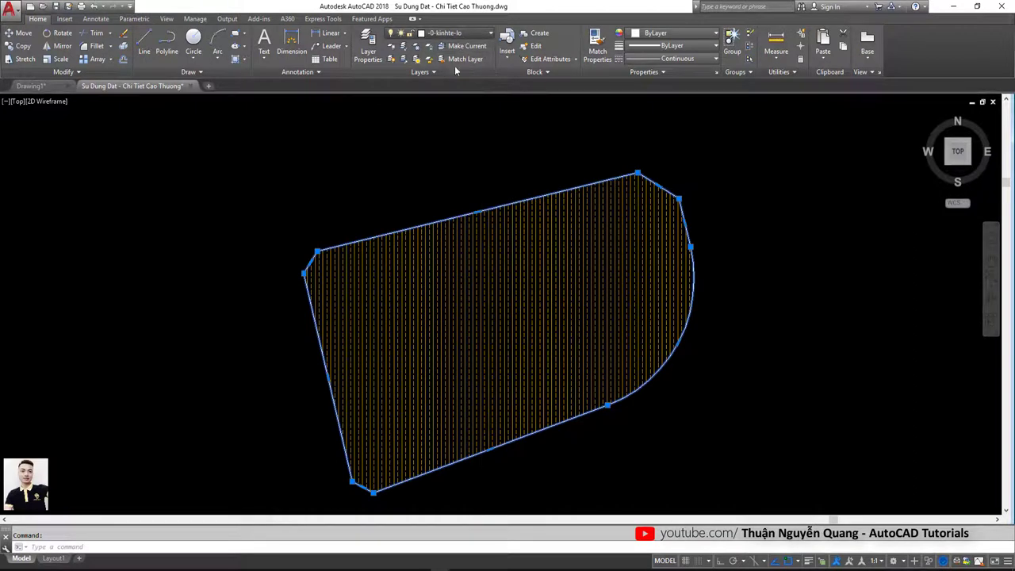
Step: Check the layer list for the hatch's layer, then zoom out
left_click(460, 33)
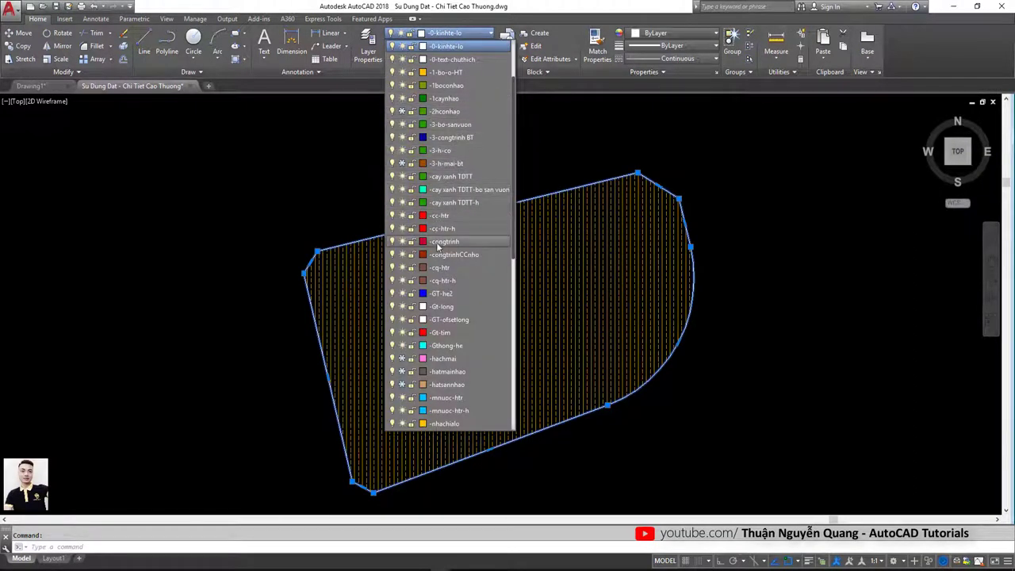
key("Escape")
key("Escape")
scroll(629, 235, "down", 2)
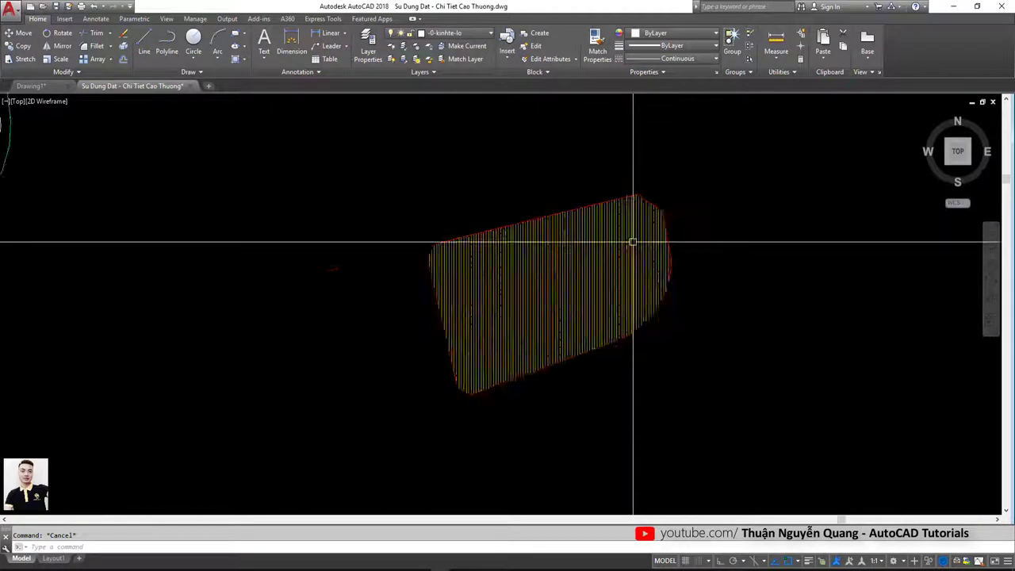
scroll(638, 253, "down", 4)
scroll(639, 254, "up", 4)
Step: Select the yellow hatch, strip its associative boundary, and zoom out to the whole plan
left_click(640, 238)
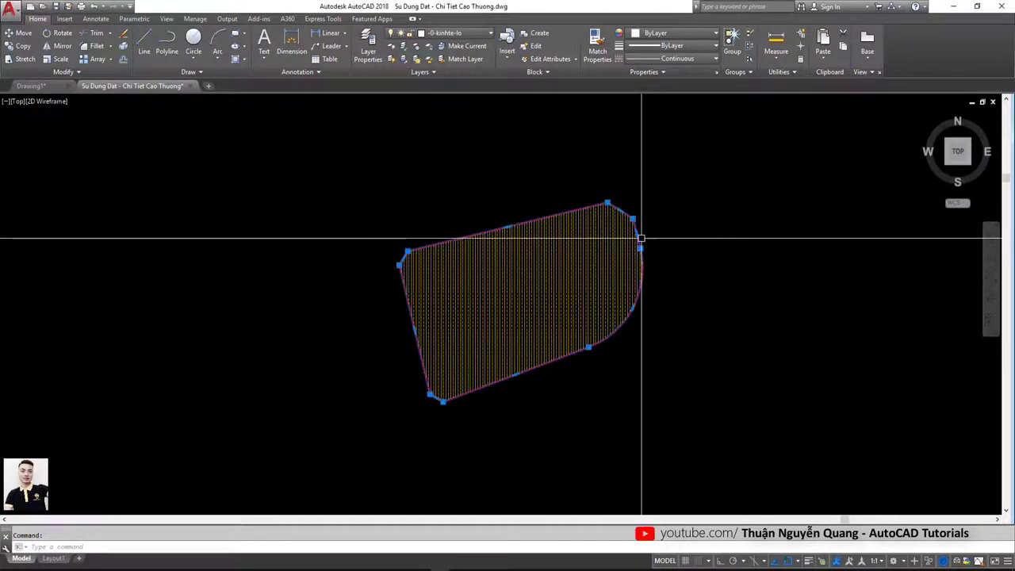
scroll(516, 242, "down", 3)
scroll(531, 256, "down", 3)
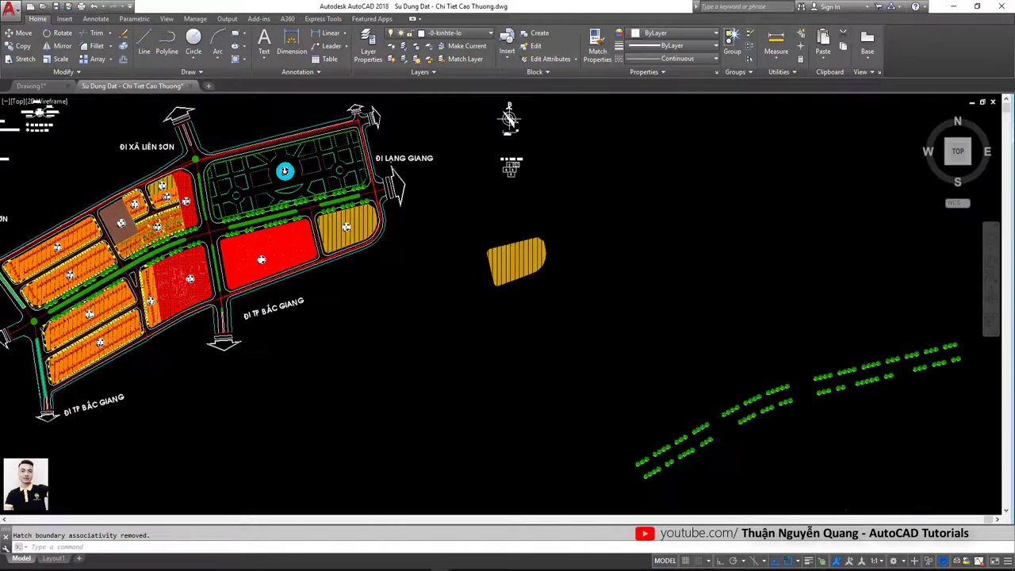
scroll(531, 255, "down", 1)
scroll(537, 249, "up", 4)
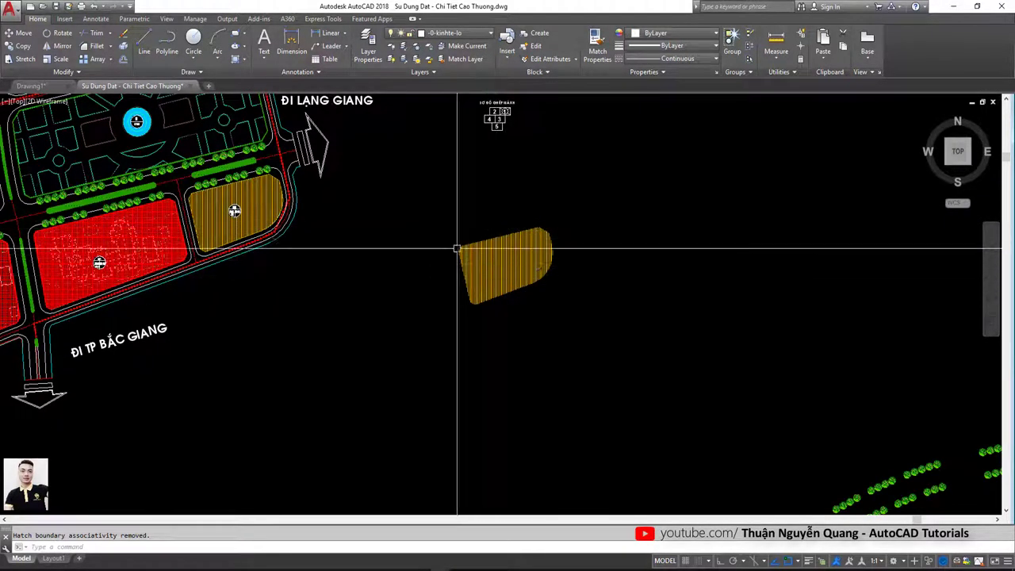
scroll(428, 279, "down", 2)
scroll(484, 276, "down", 2)
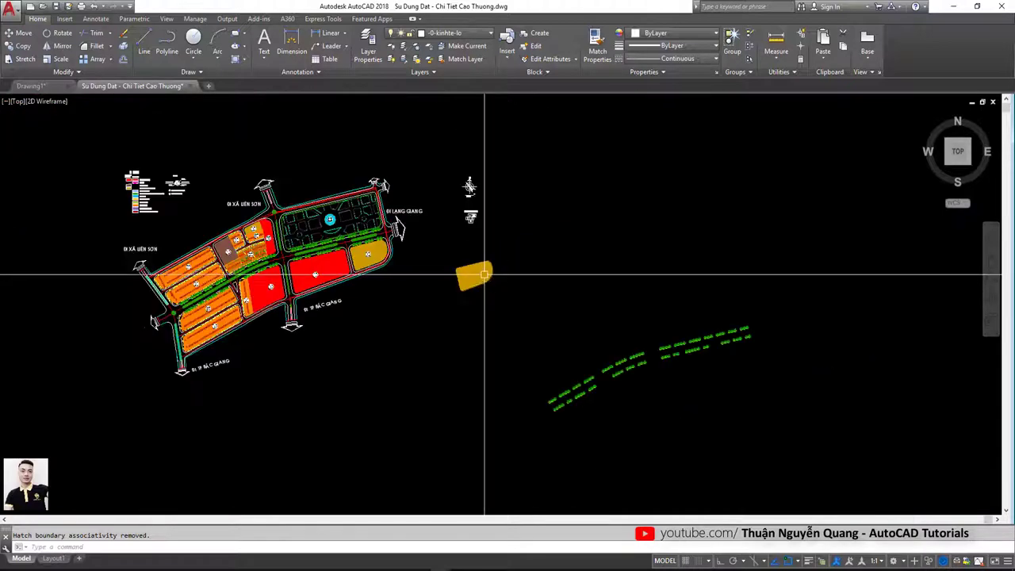
Step: Copy the yellow hatch to eight scattered spots to the right, making nine identical hatches
type("co")
key("Return")
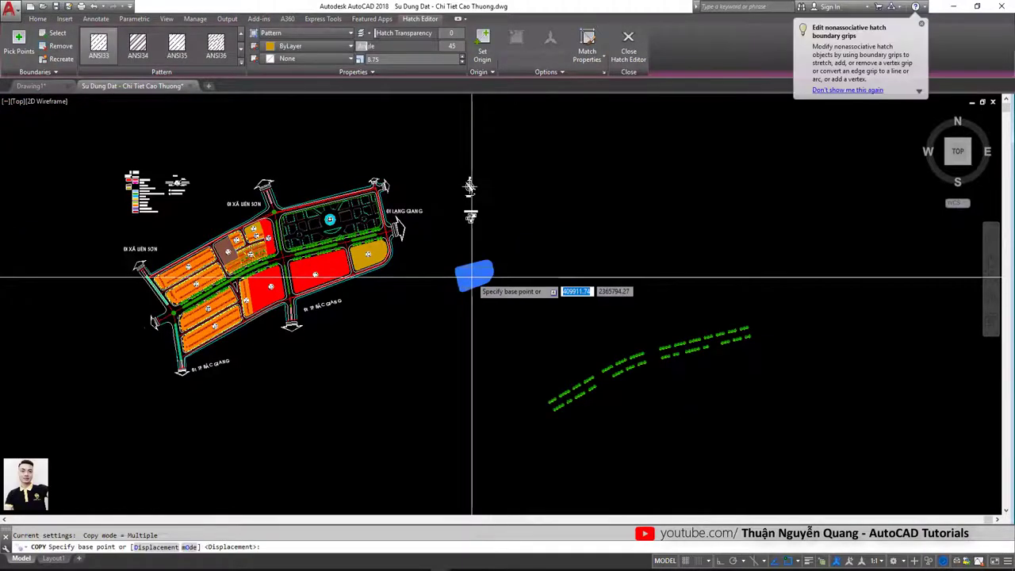
left_click(471, 275)
left_click(548, 205)
left_click(631, 203)
left_click(616, 233)
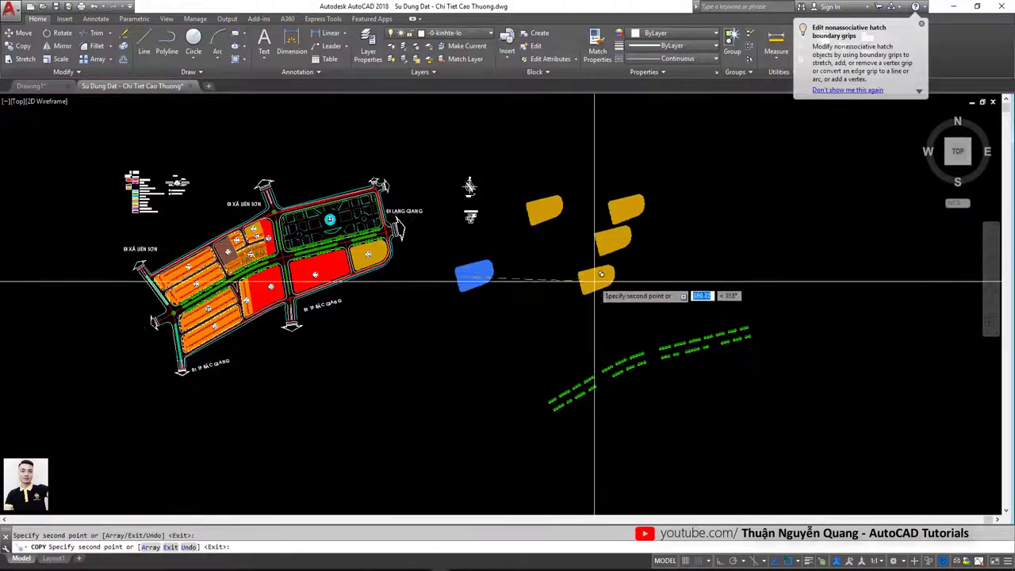
left_click(601, 272)
left_click(550, 308)
left_click(489, 329)
left_click(540, 275)
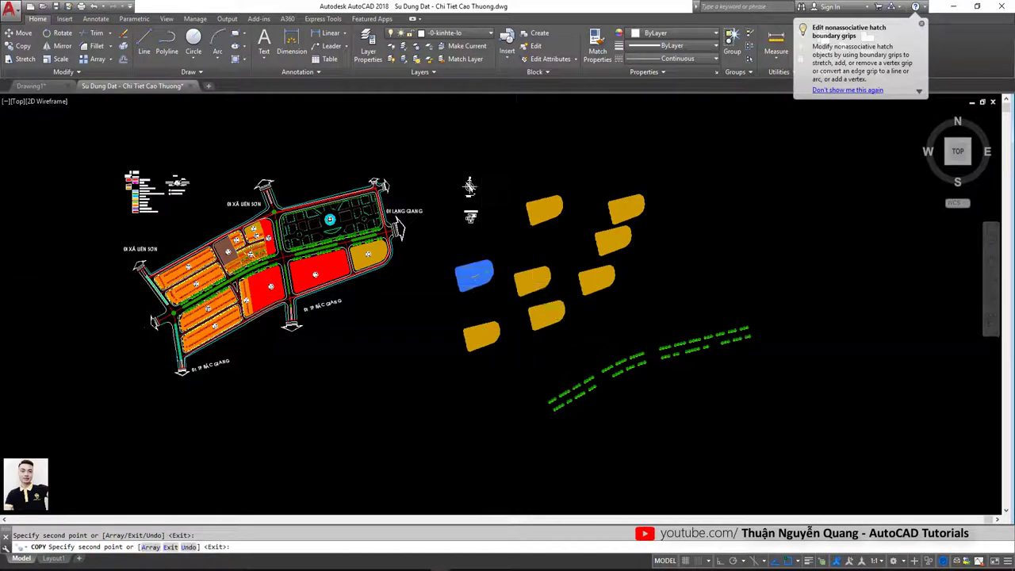
left_click(561, 230)
key("Escape")
Step: Zoom in and select one copied hatch to check it, then adjust the view
scroll(568, 244, "up", 2)
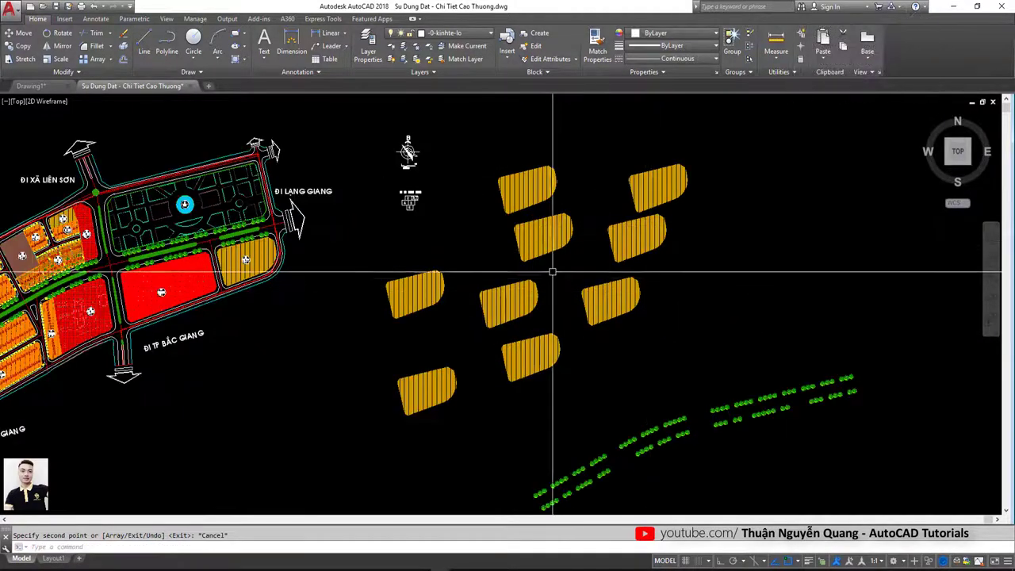
scroll(533, 264, "up", 2)
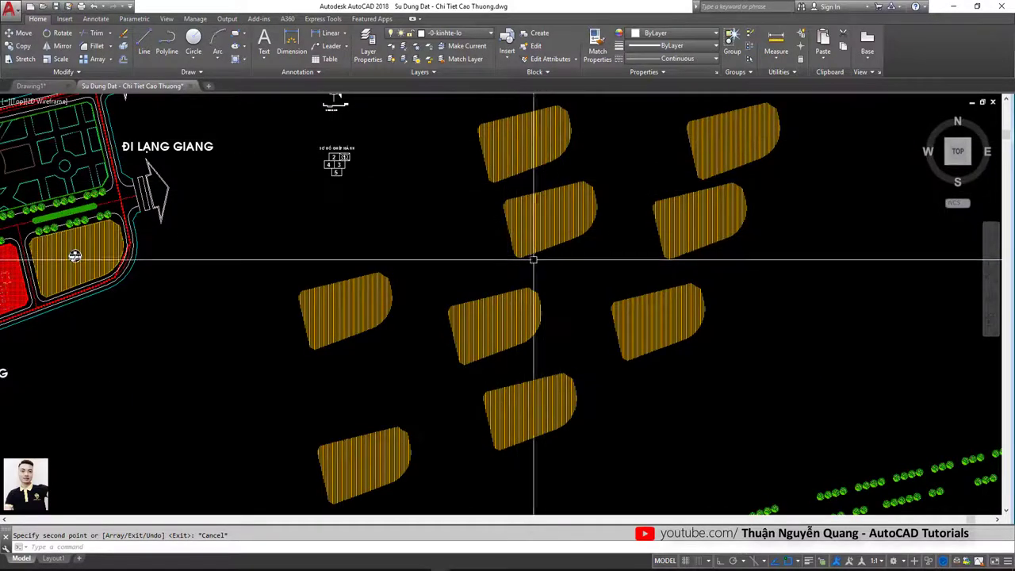
left_click(381, 285)
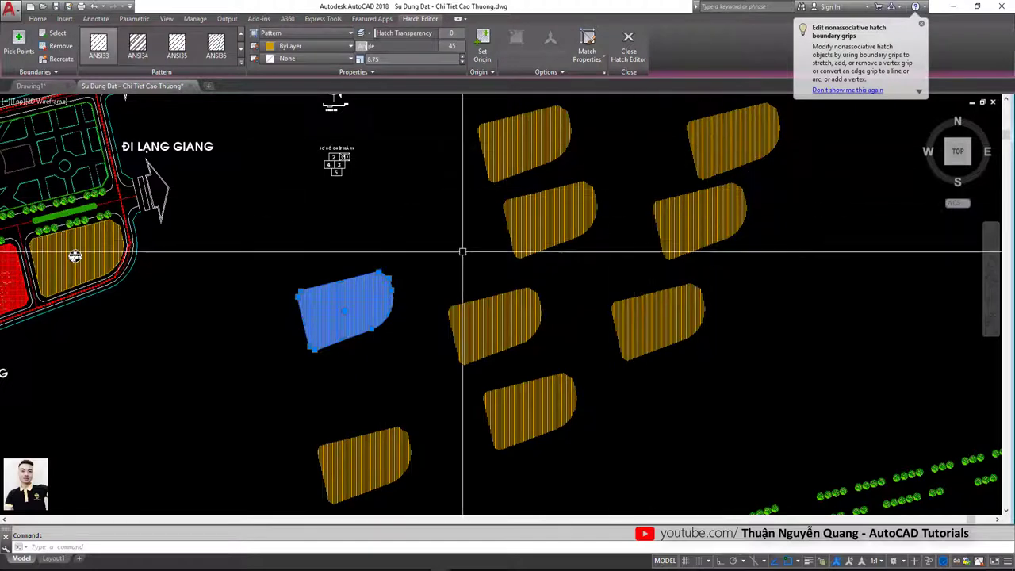
key("Escape")
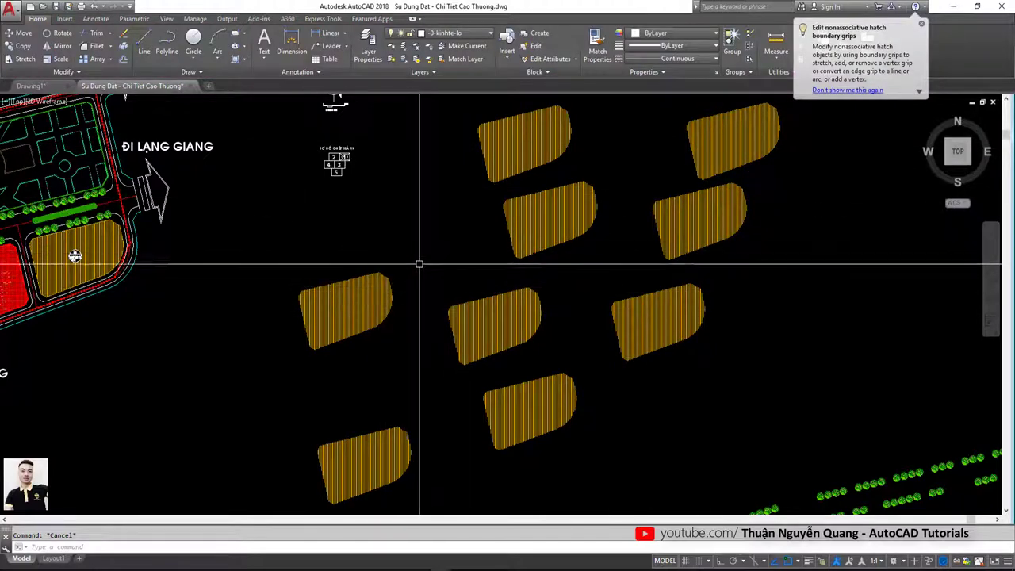
middle_click_drag(422, 266, 425, 256)
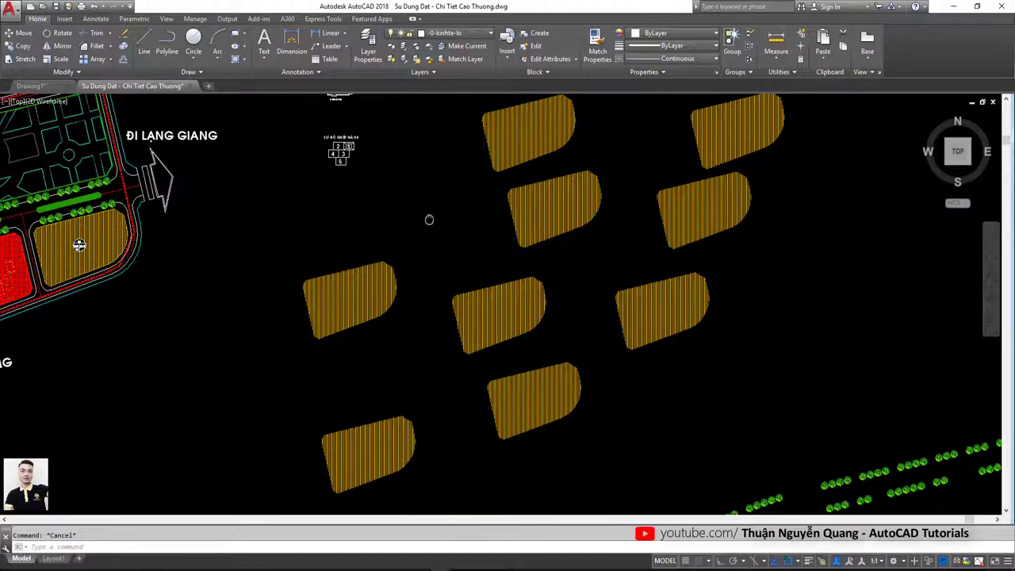
middle_click_drag(429, 220, 426, 222)
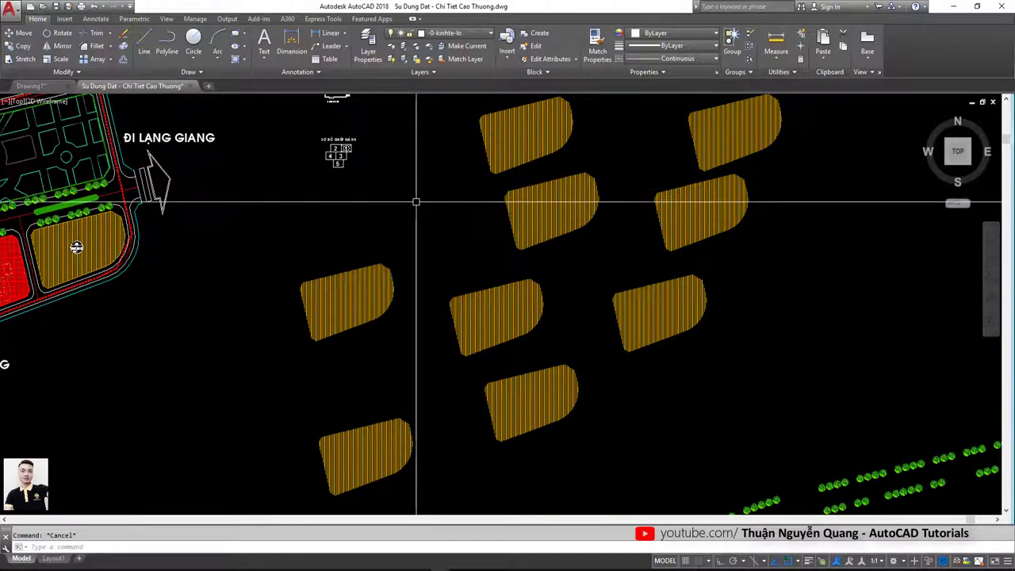
Step: Open APPLOAD and browse to the 2. LISP folder
type("p")
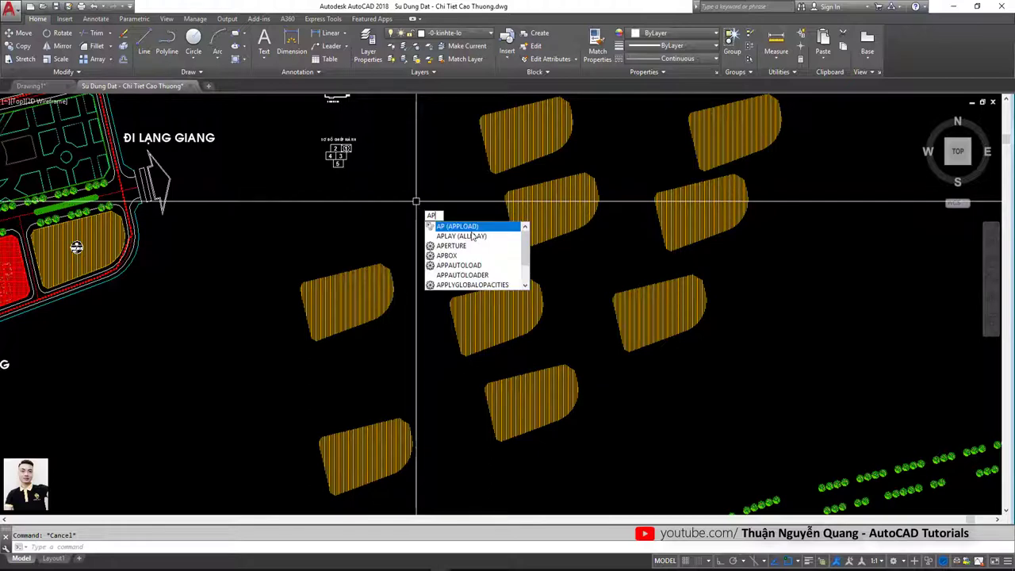
key("Return")
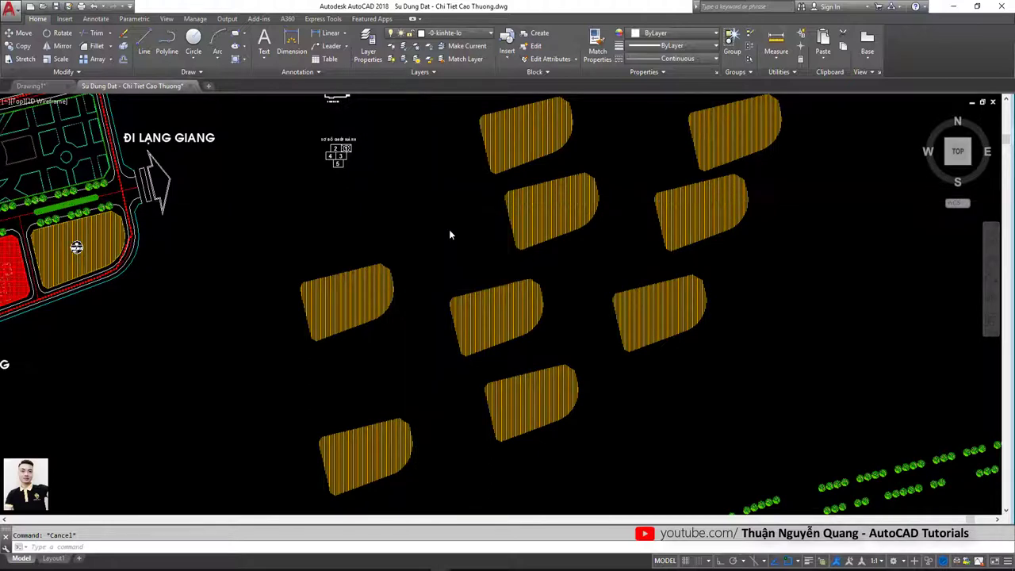
left_click_drag(479, 150, 390, 128)
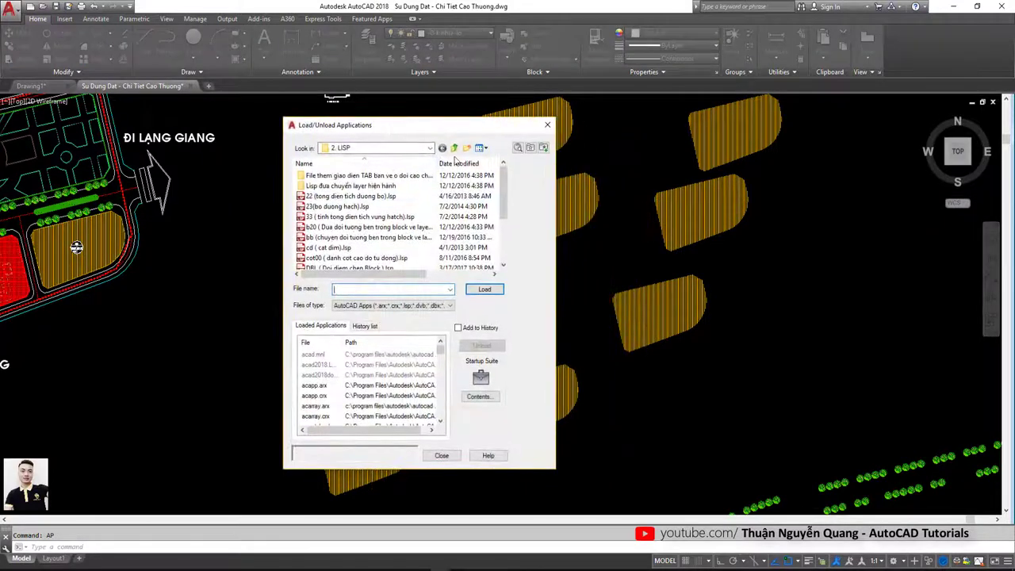
left_click(405, 148)
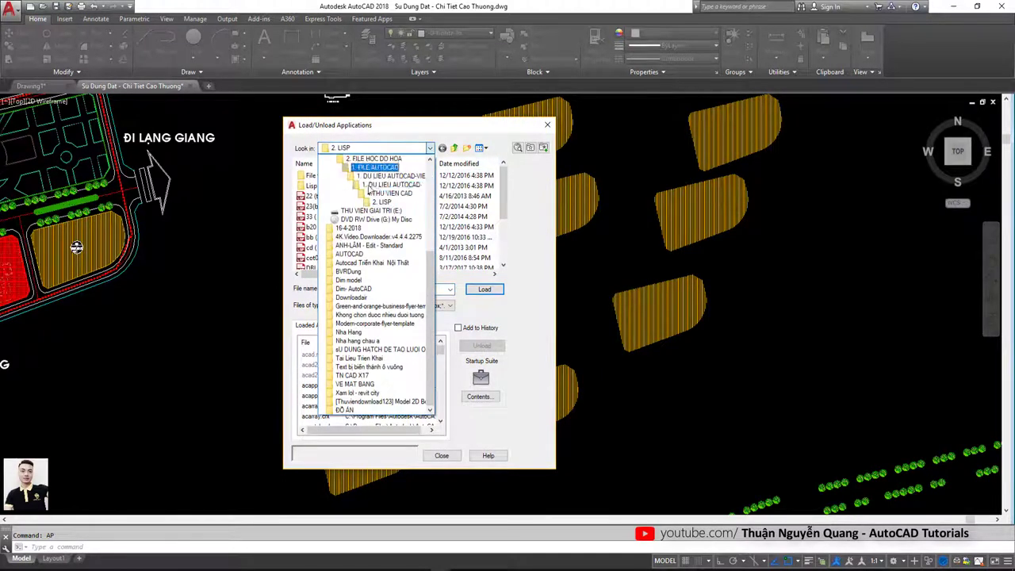
left_click(382, 203)
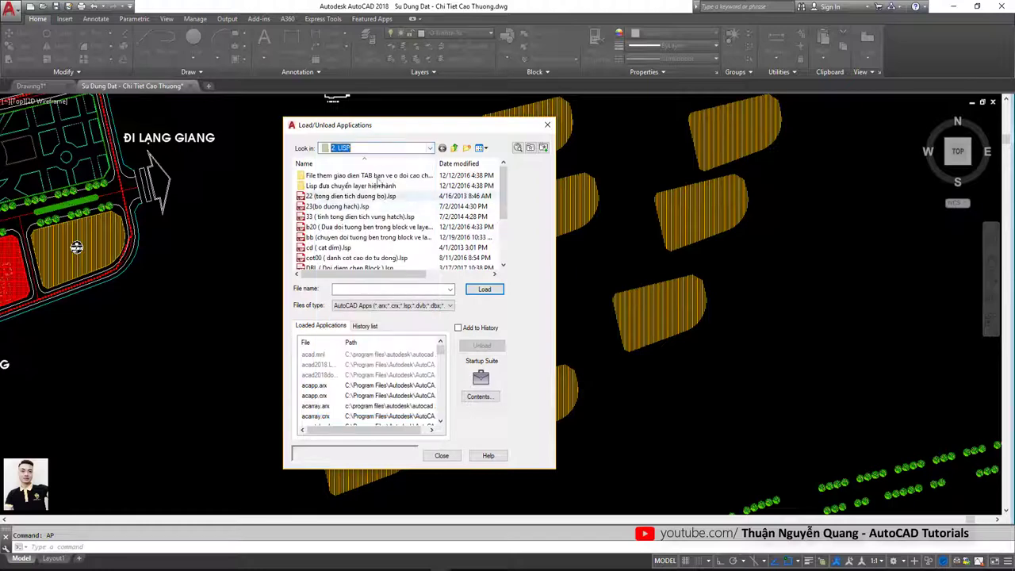
left_click_drag(505, 181, 505, 179)
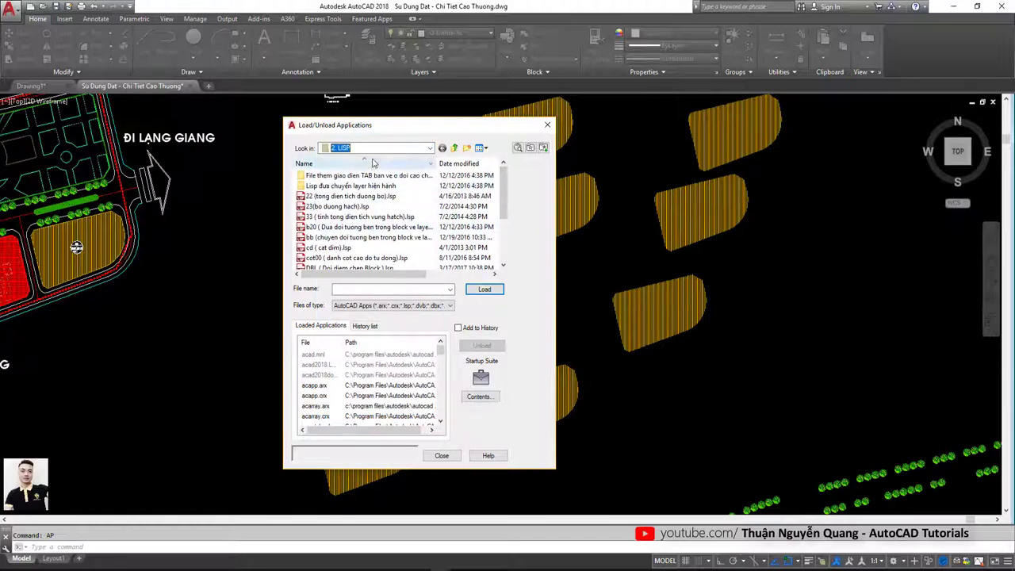
left_click(431, 149)
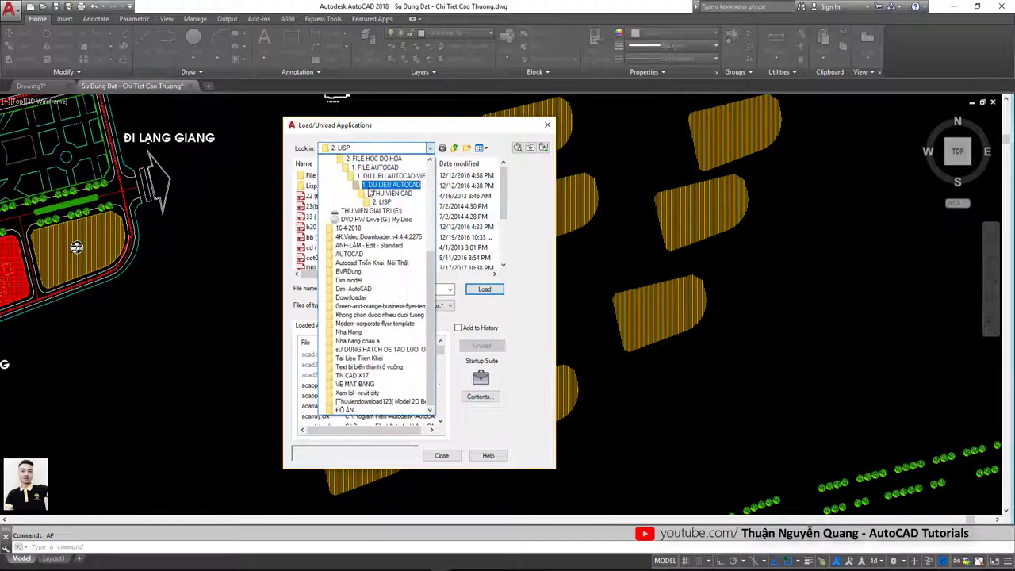
left_click(508, 190)
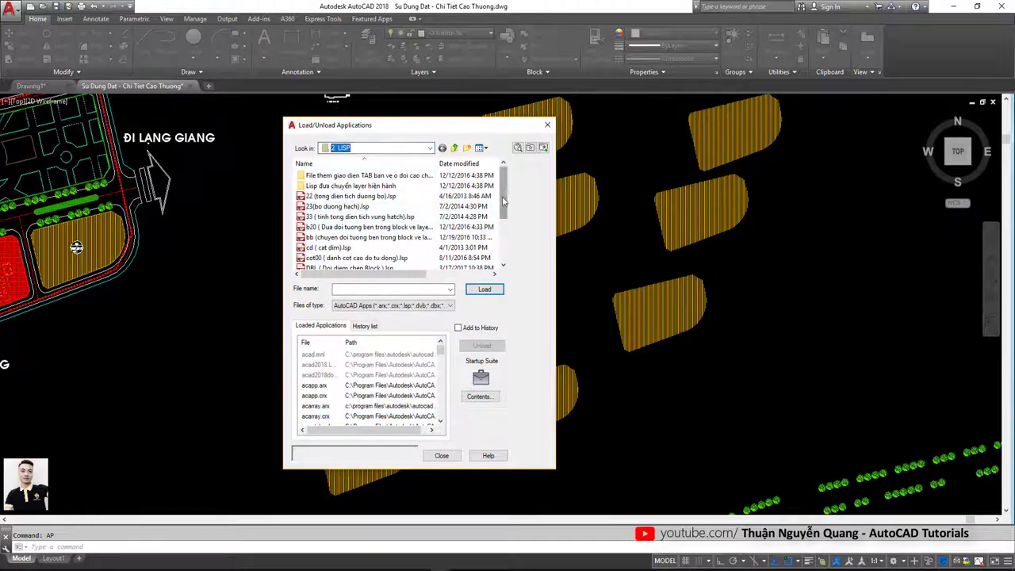
scroll(502, 202, "down", 1)
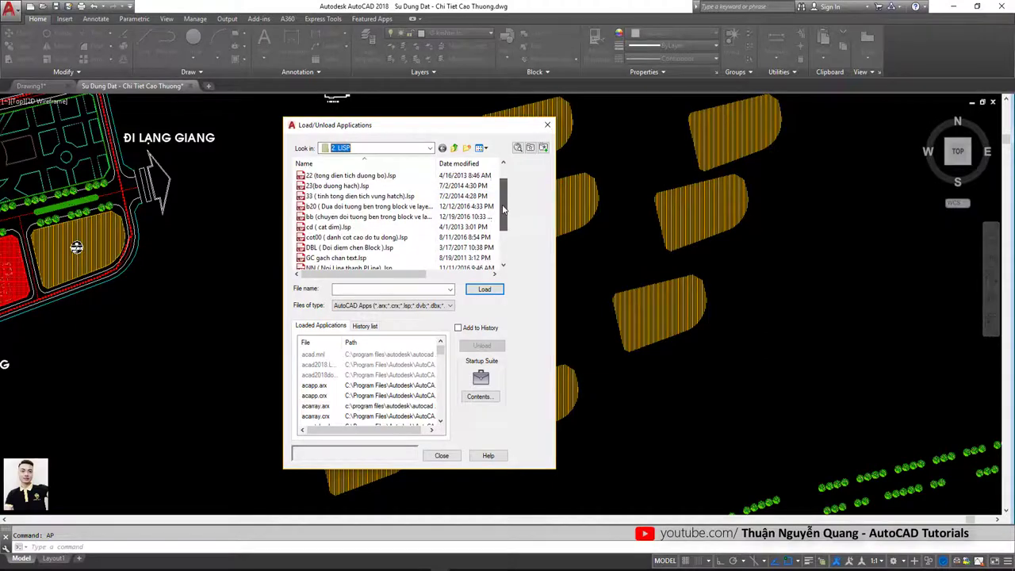
Step: Load 23(bo duong hach).lsp with Load Once, then close the loader
left_click(306, 186)
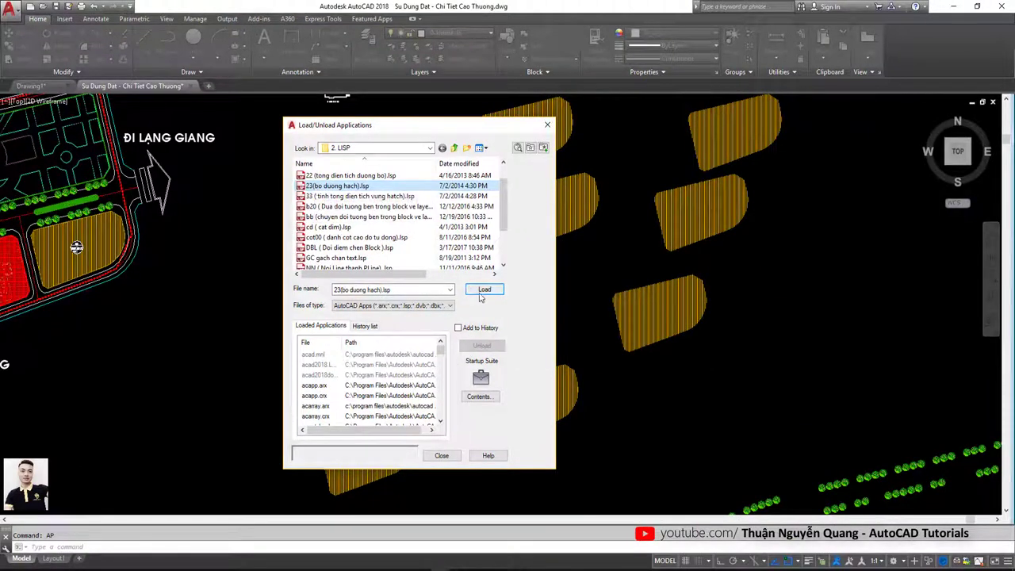
left_click(483, 290)
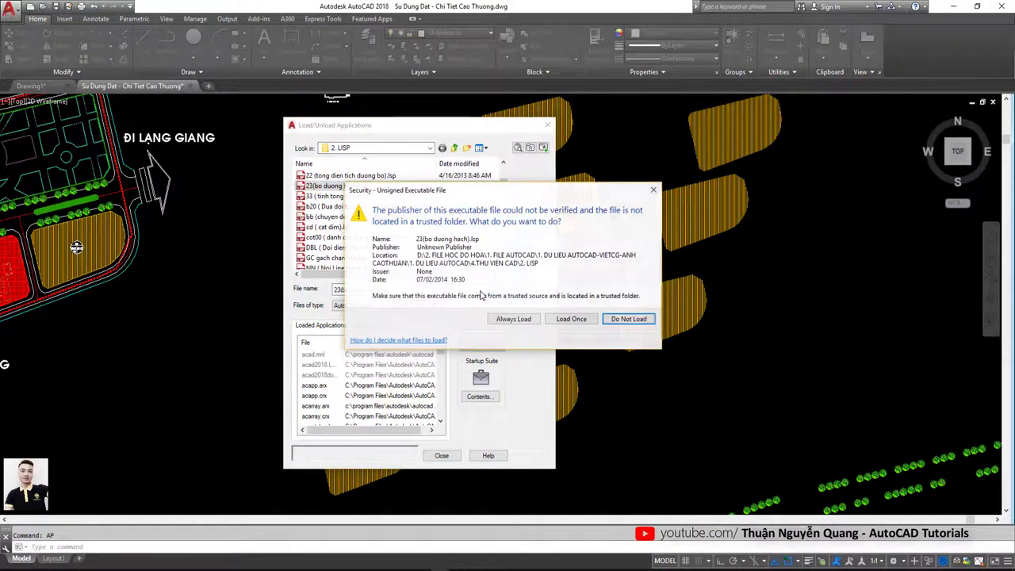
left_click(514, 320)
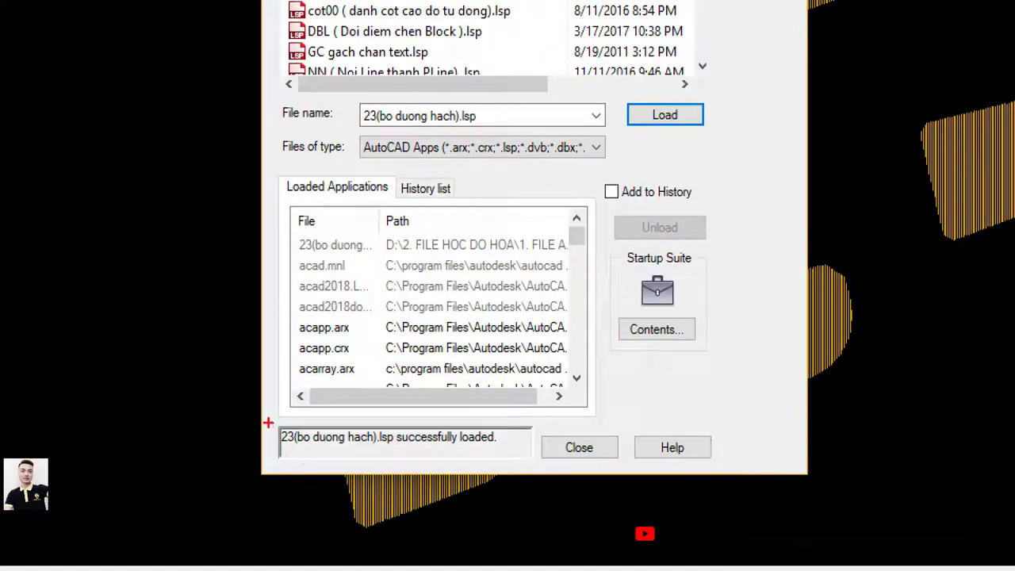
left_click_drag(270, 423, 499, 456)
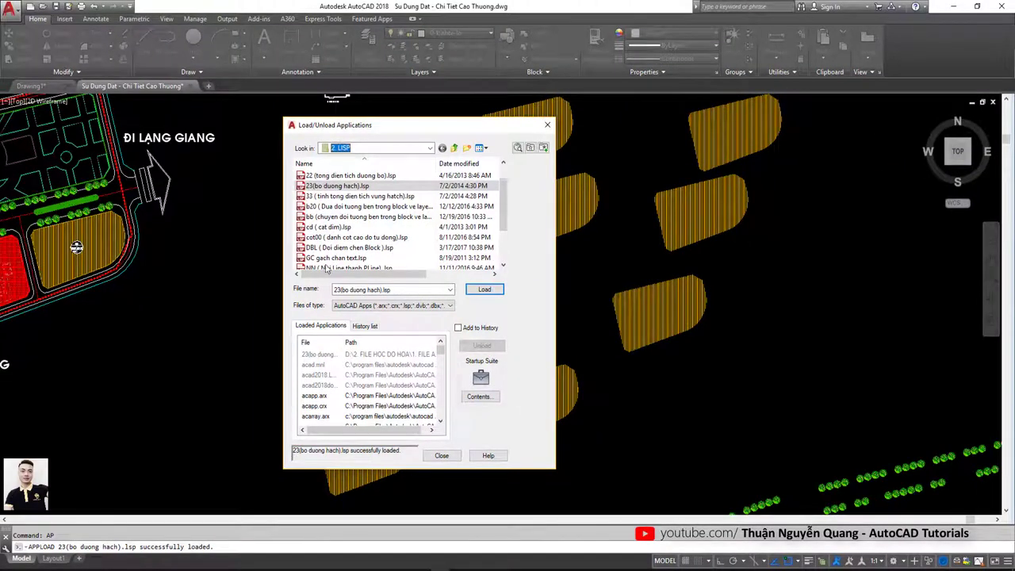
mouse_move(337, 185)
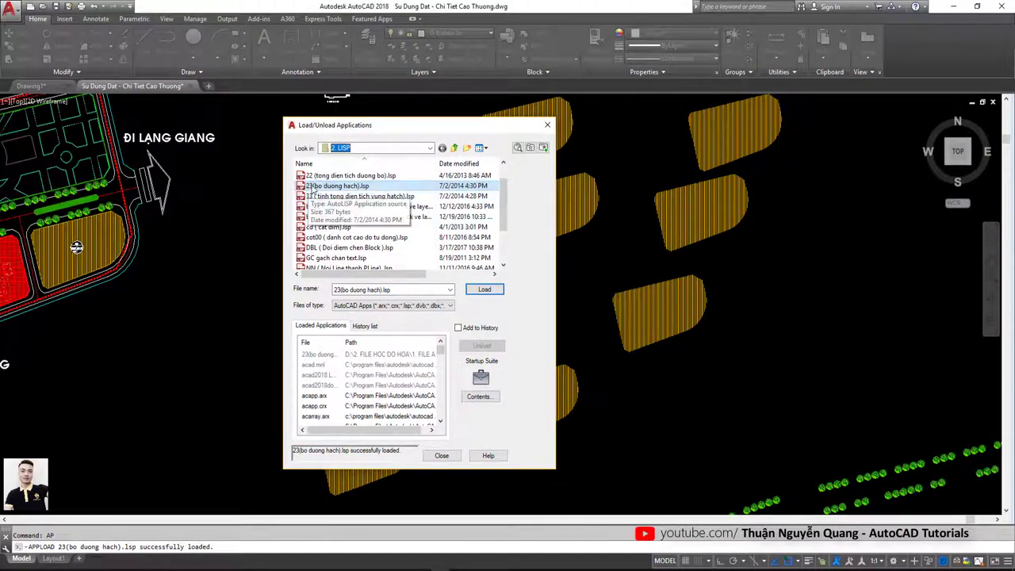
left_click(442, 457)
type("23")
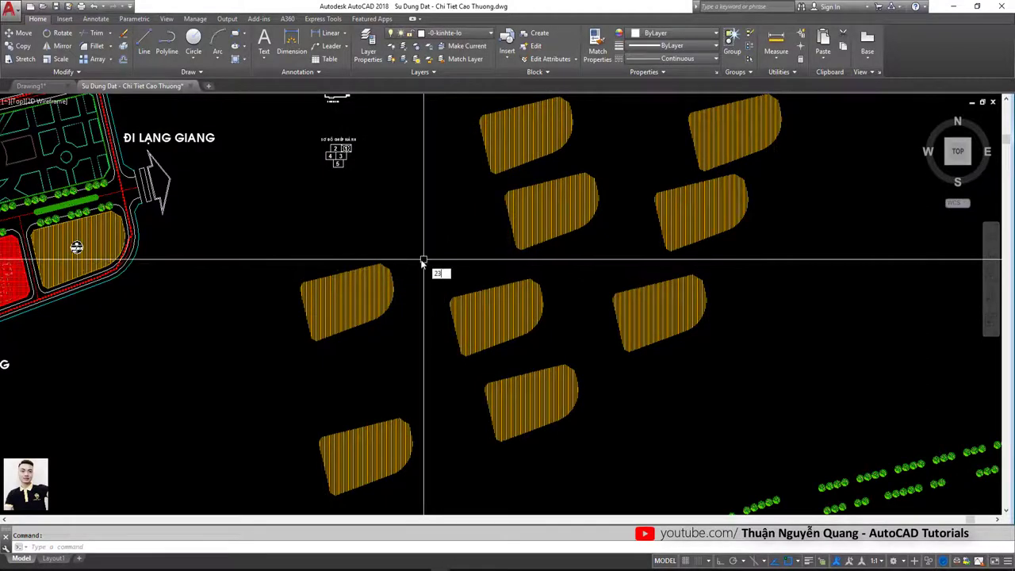
Step: Run the 23 routine on all nine copies: four picked individually, five by window
key("Return")
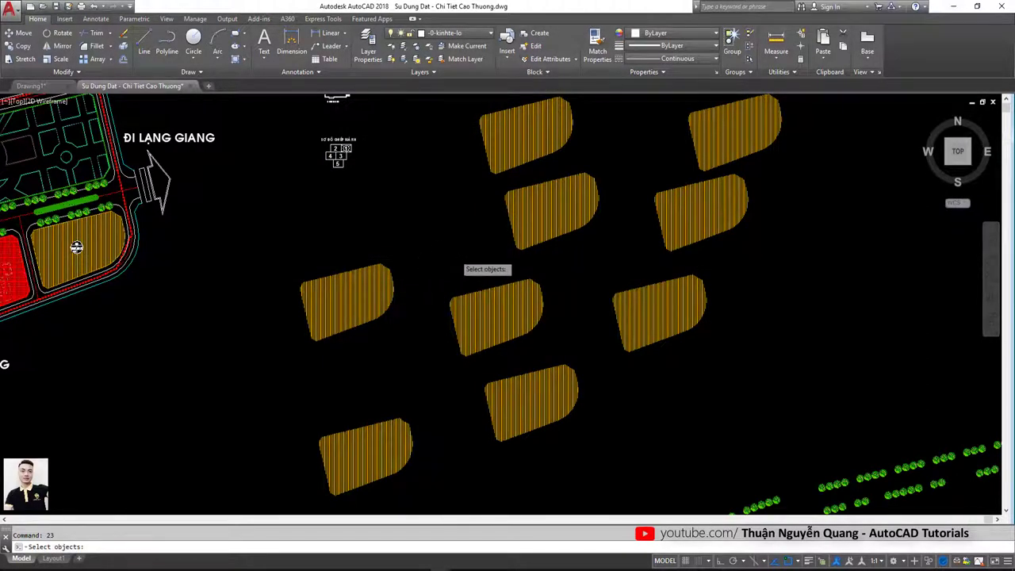
scroll(460, 254, "down", 2)
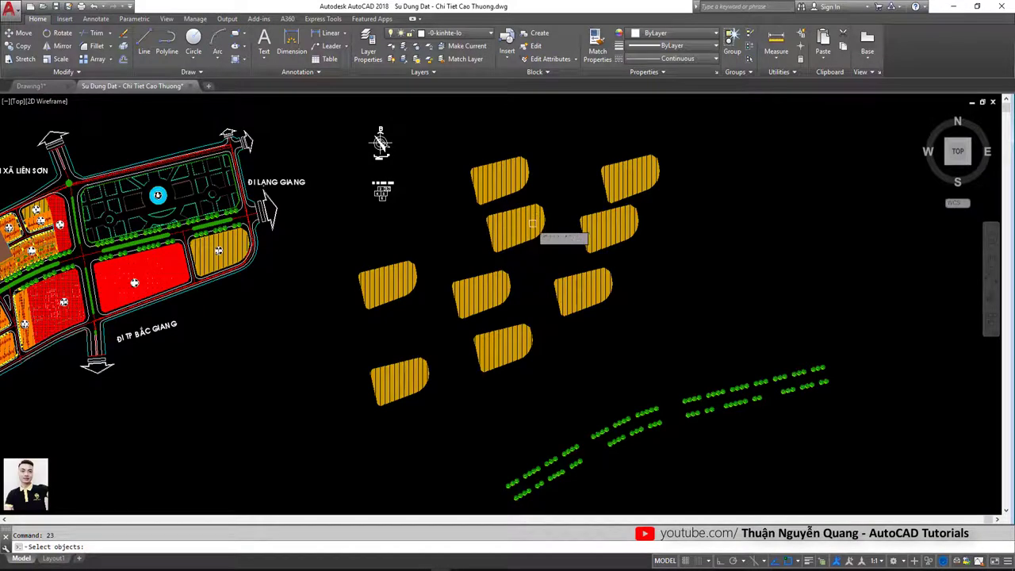
scroll(533, 224, "up", 2)
left_click(491, 156)
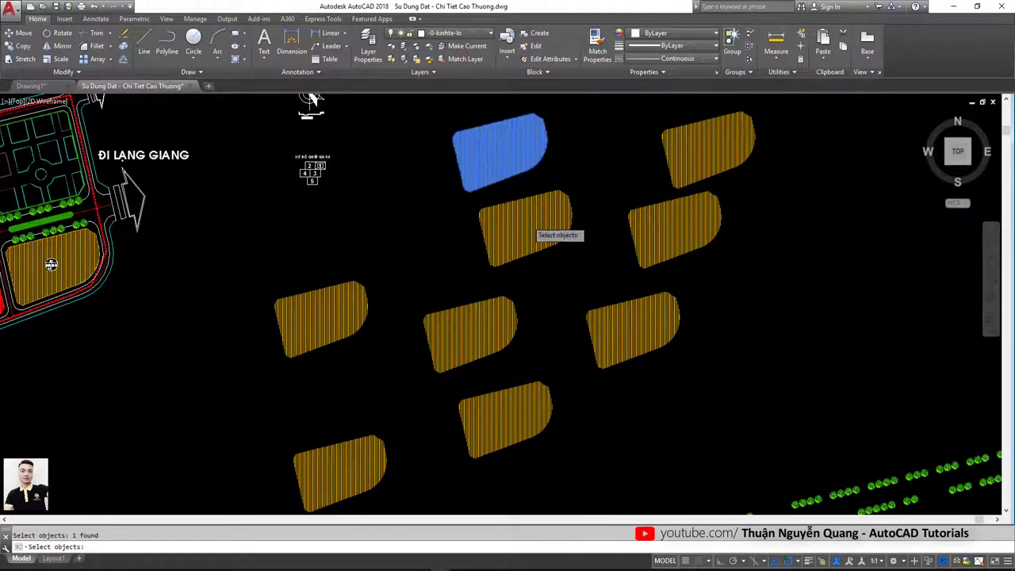
left_click(528, 220)
left_click(670, 222)
left_click(706, 150)
scroll(660, 360, "down", 2)
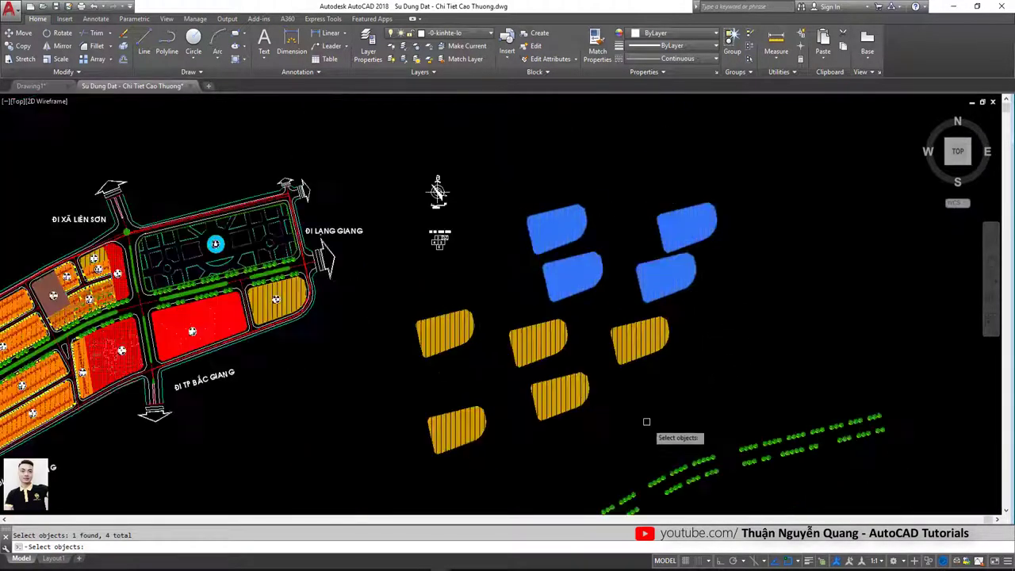
left_click(649, 432)
left_click(414, 341)
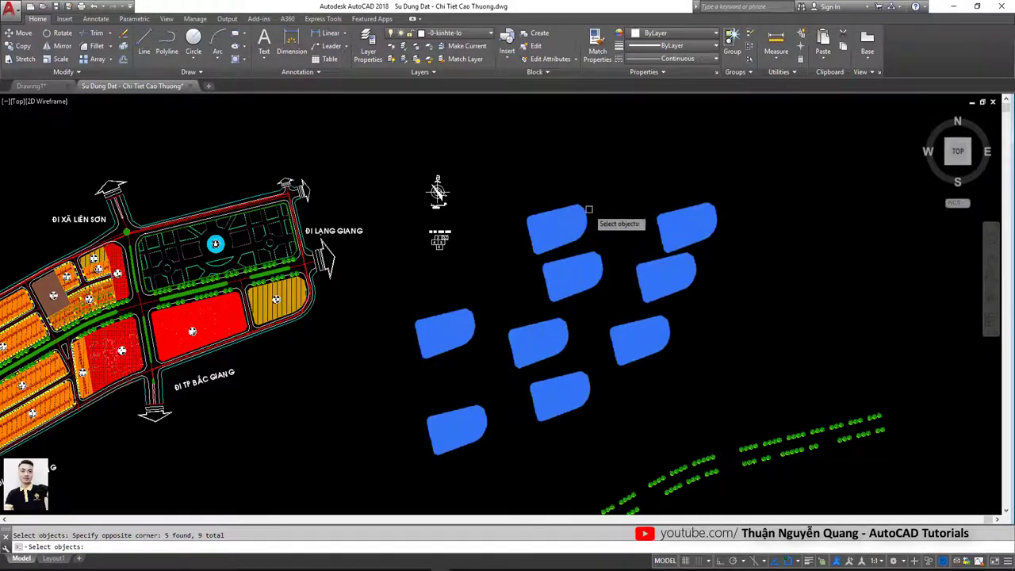
key("Return")
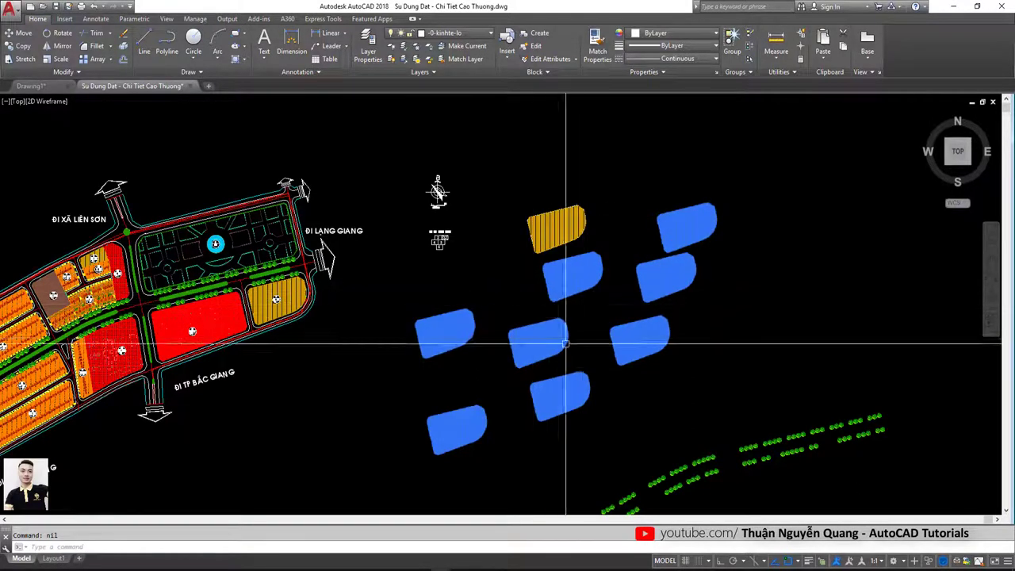
scroll(513, 304, "up", 4)
key("Escape")
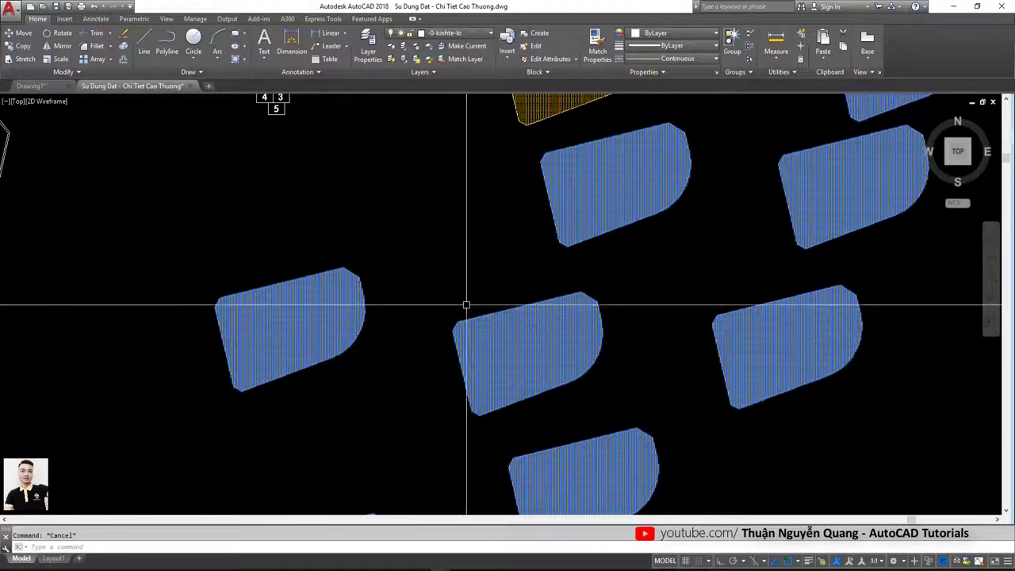
type("re")
key("Return")
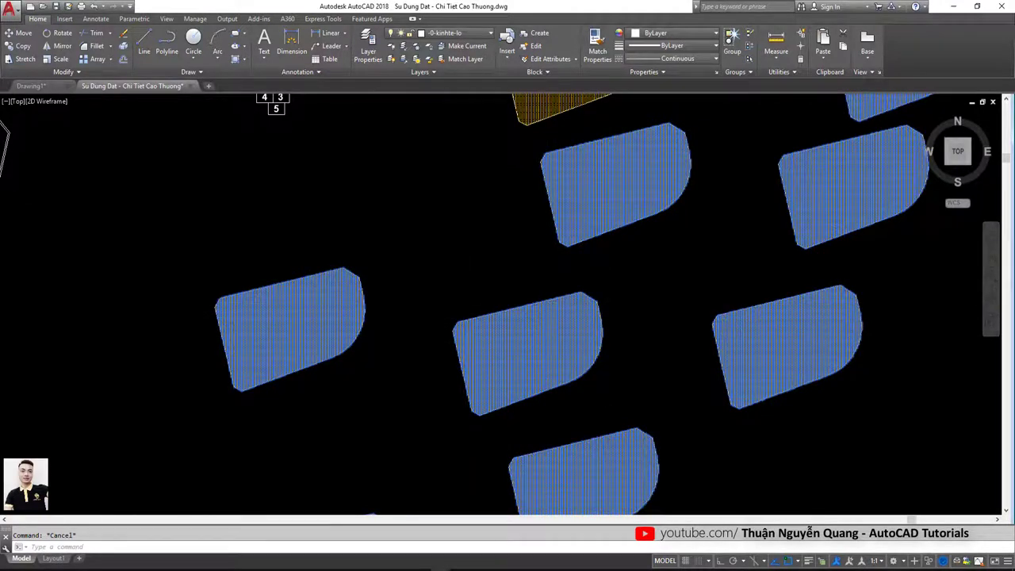
scroll(508, 305, "down", 3)
scroll(507, 294, "down", 1)
scroll(508, 294, "up", 6)
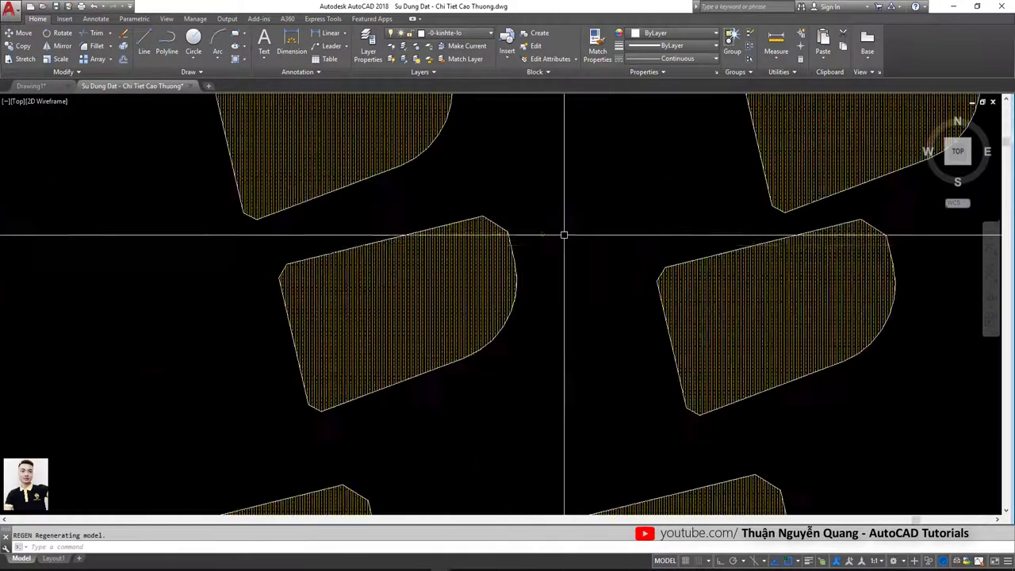
left_click(523, 249)
key("Escape")
left_click(659, 272)
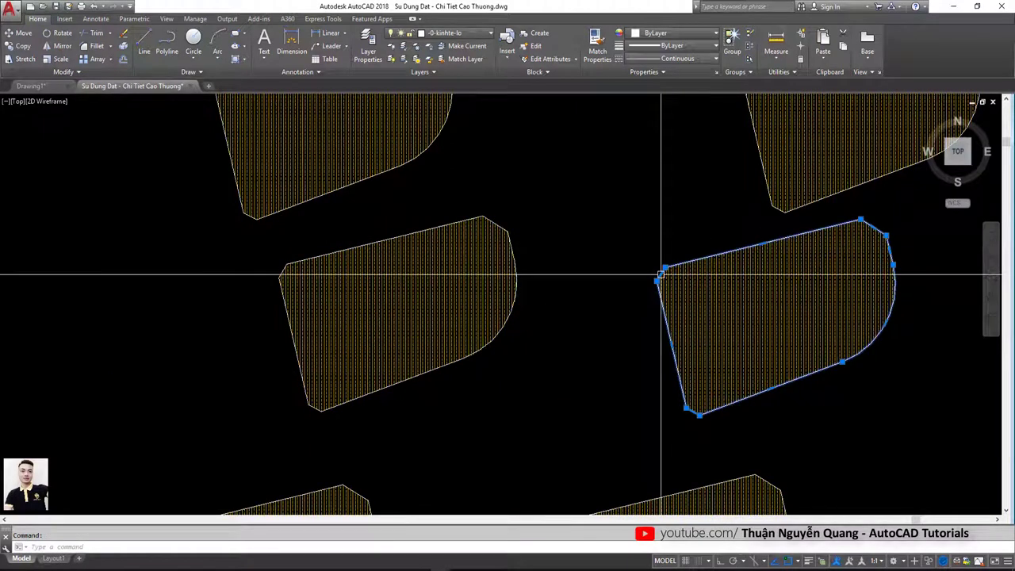
key("Escape")
scroll(661, 272, "down", 2)
scroll(539, 404, "down", 4)
scroll(531, 393, "up", 1)
scroll(486, 362, "up", 3)
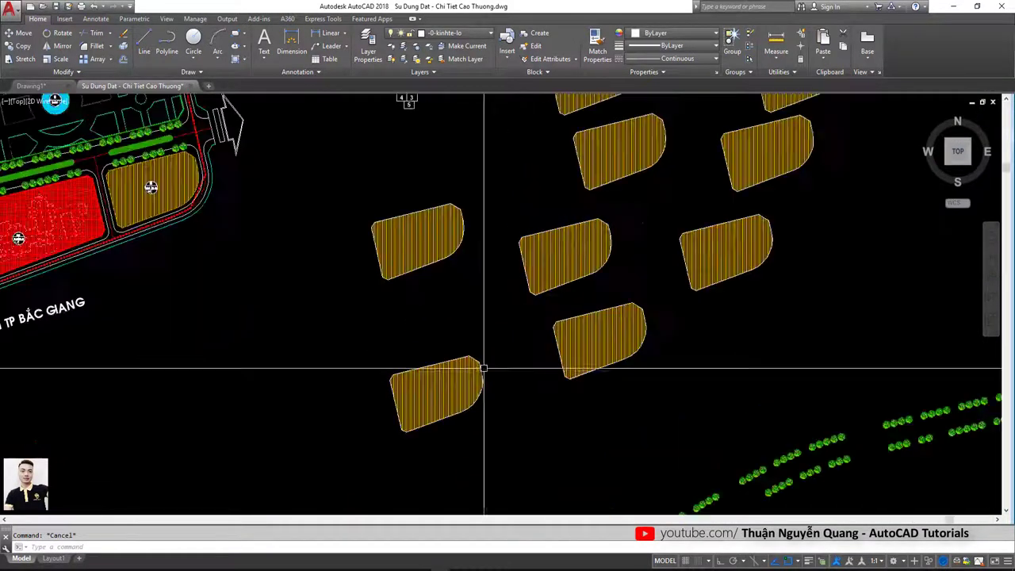
scroll(478, 369, "down", 2)
scroll(516, 290, "up", 4)
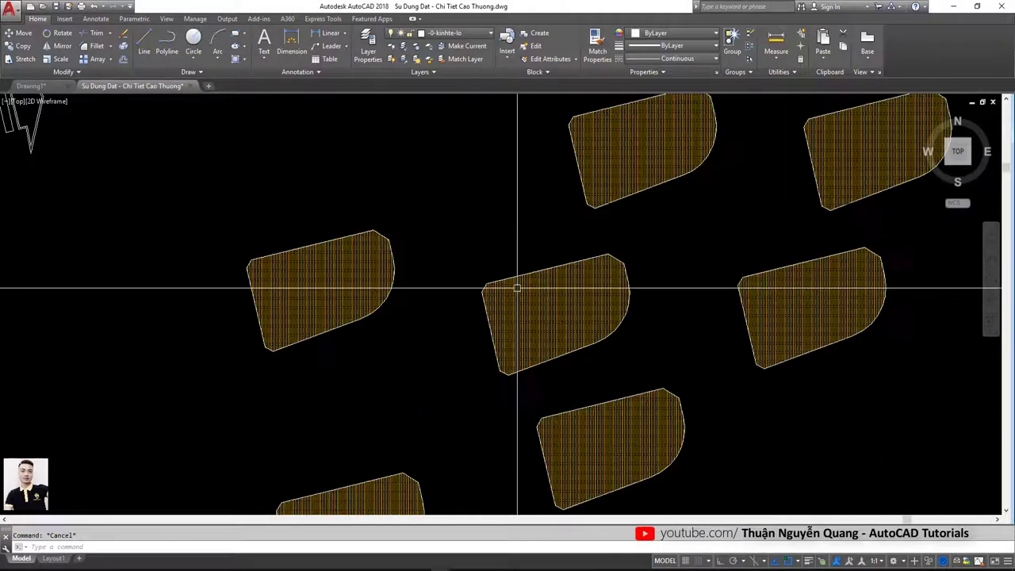
scroll(471, 293, "down", 4)
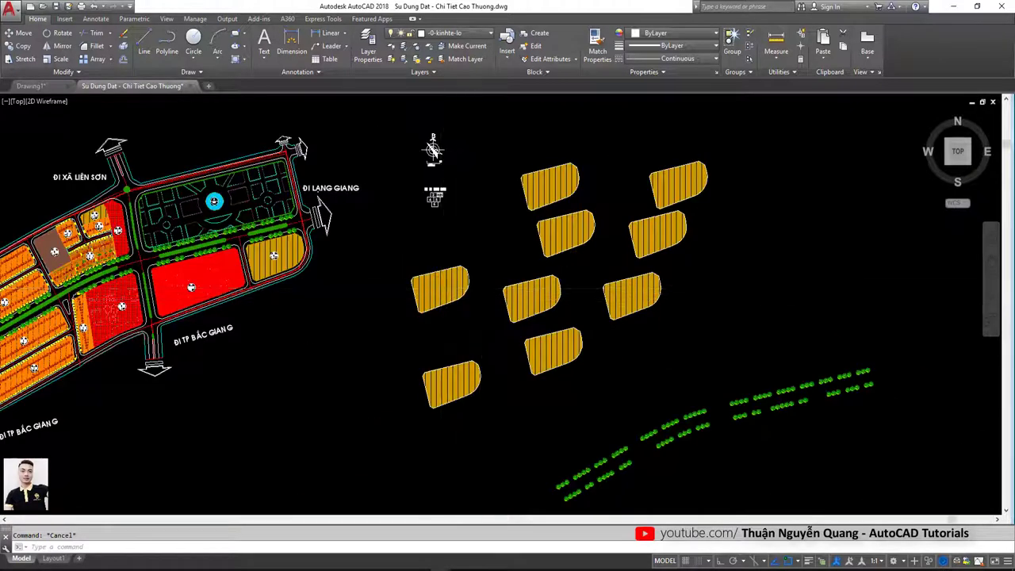
scroll(483, 289, "up", 2)
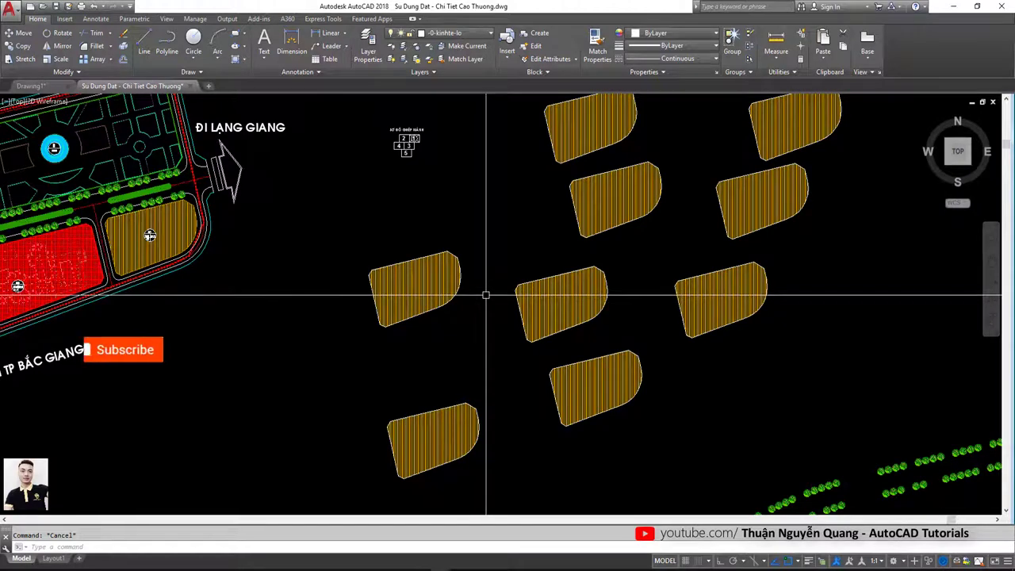
scroll(487, 296, "down", 2)
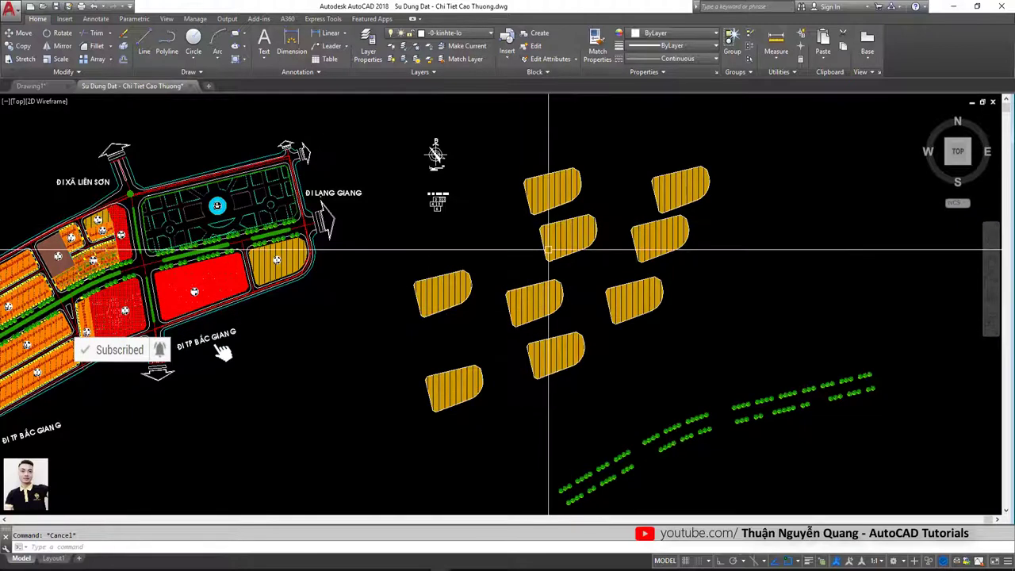
middle_click_drag(308, 351, 472, 323)
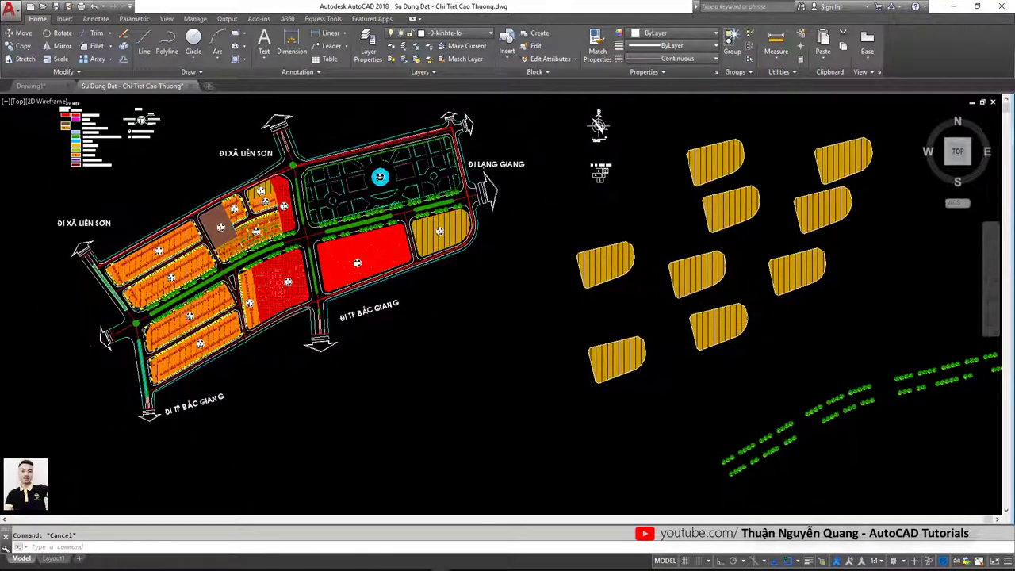
scroll(472, 323, "down", 2)
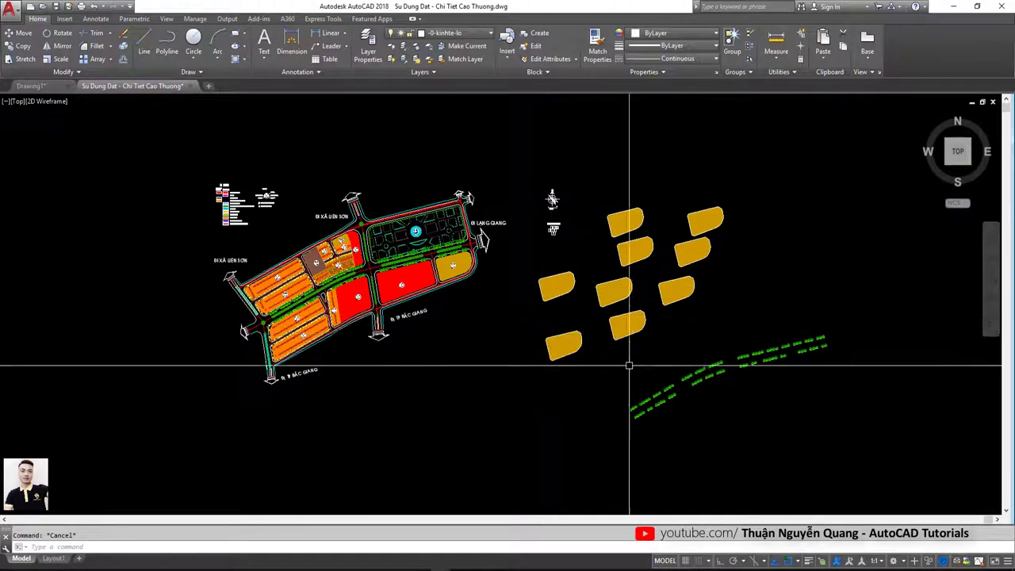
scroll(487, 294, "up", 2)
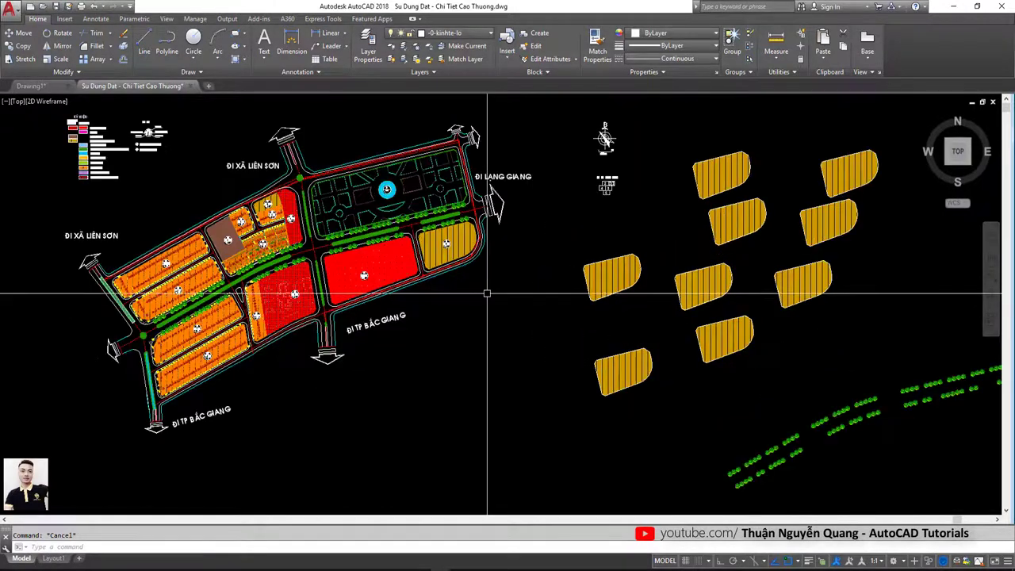
middle_click_drag(521, 259, 506, 293)
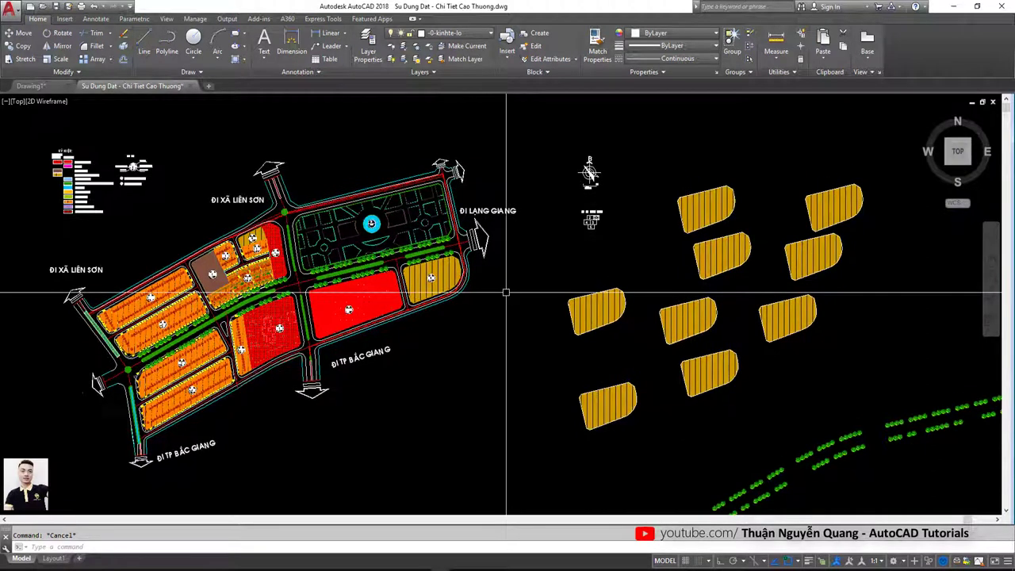